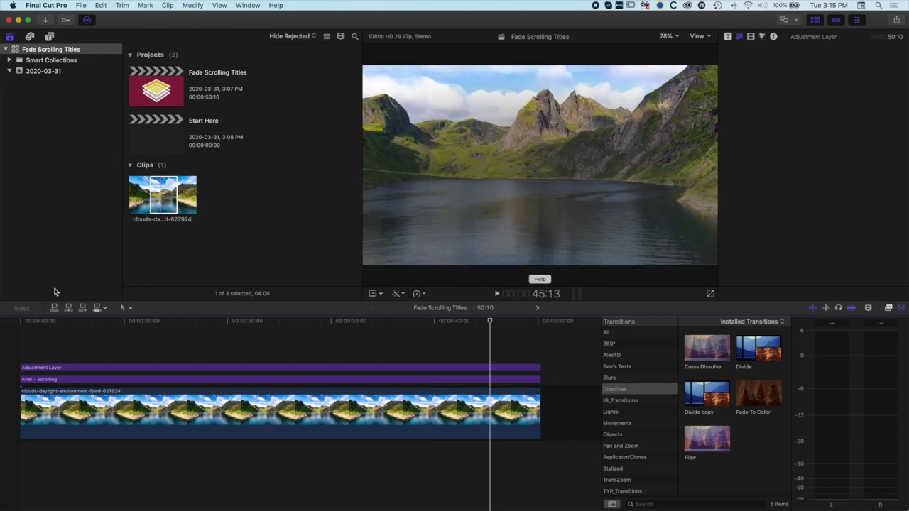
- Open the Start Here project and place the fjord clip at the timeline start
double_click(156, 136)
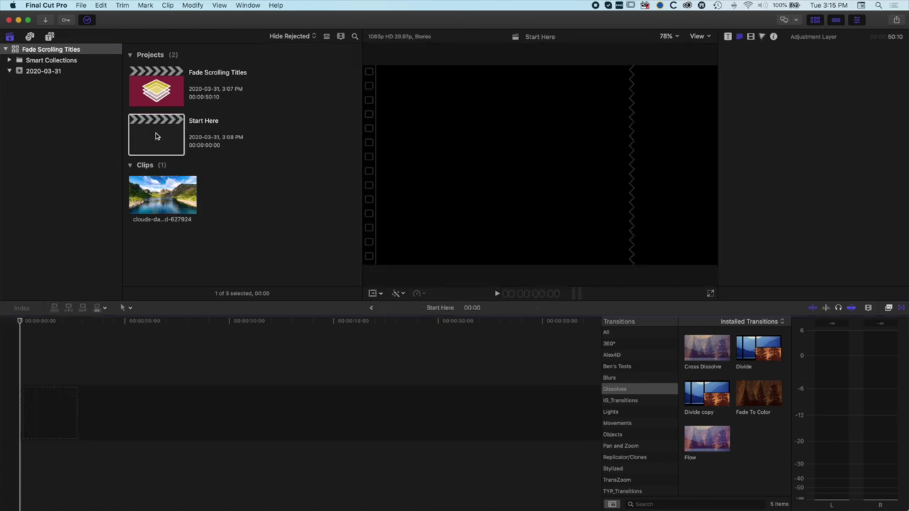
click(152, 202)
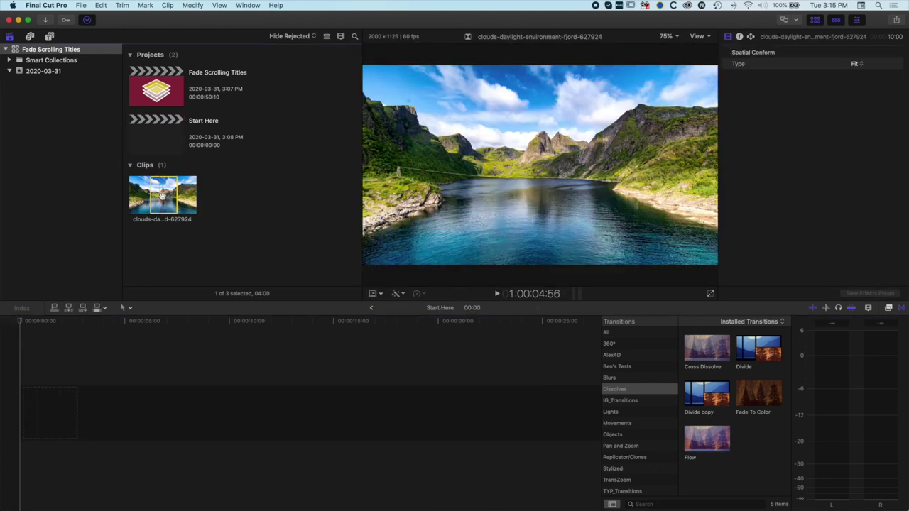
drag(190, 285, 487, 388)
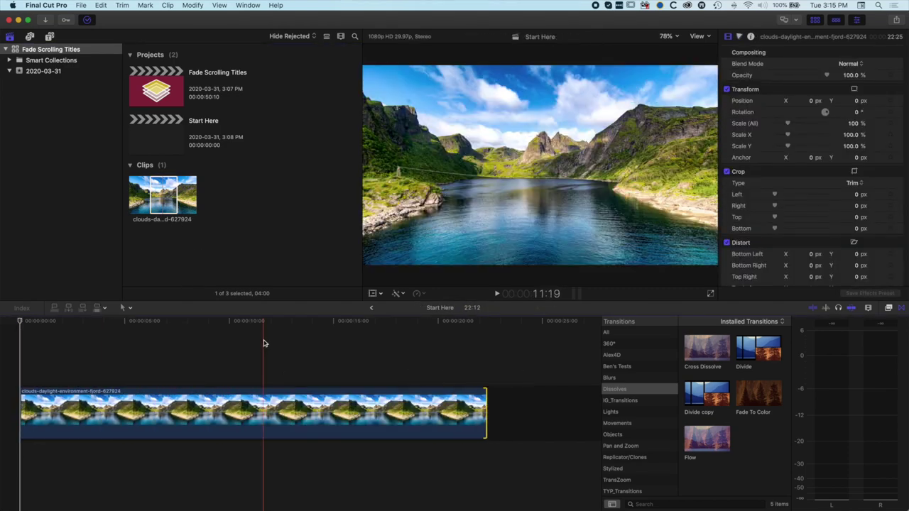
- Scale the fjord image up to about 135% and lower it by about 16 px
click(373, 294)
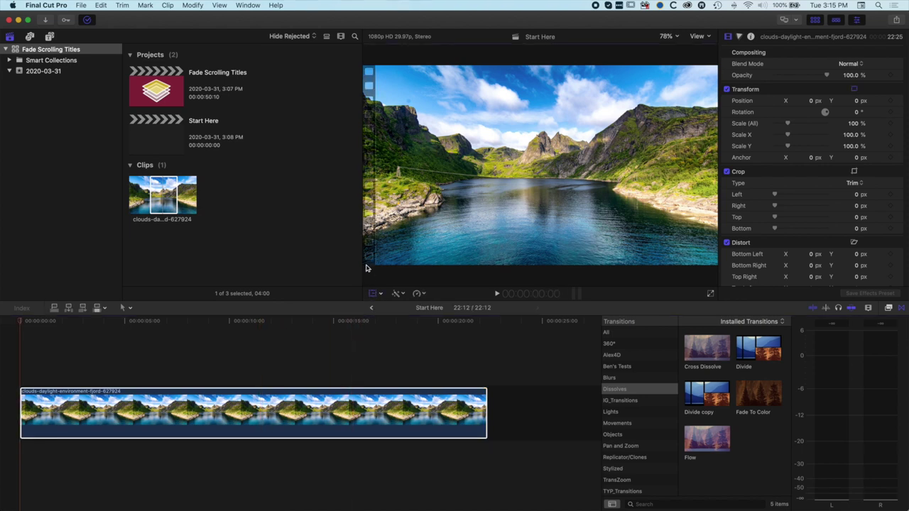
click(316, 398)
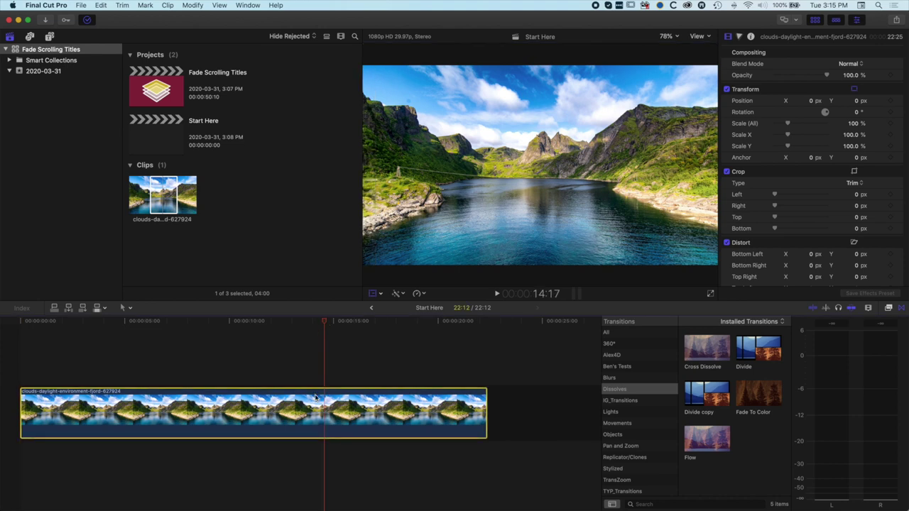
click(371, 294)
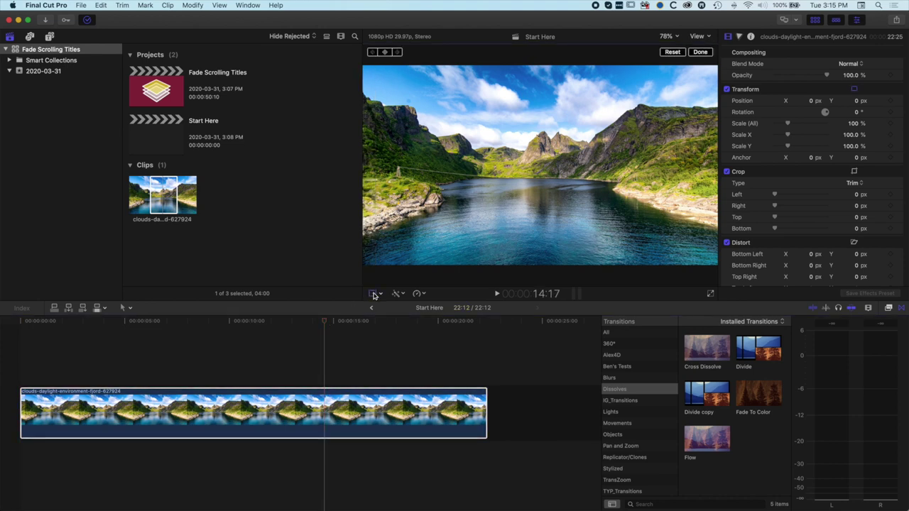
drag(364, 266, 301, 307)
drag(544, 165, 540, 155)
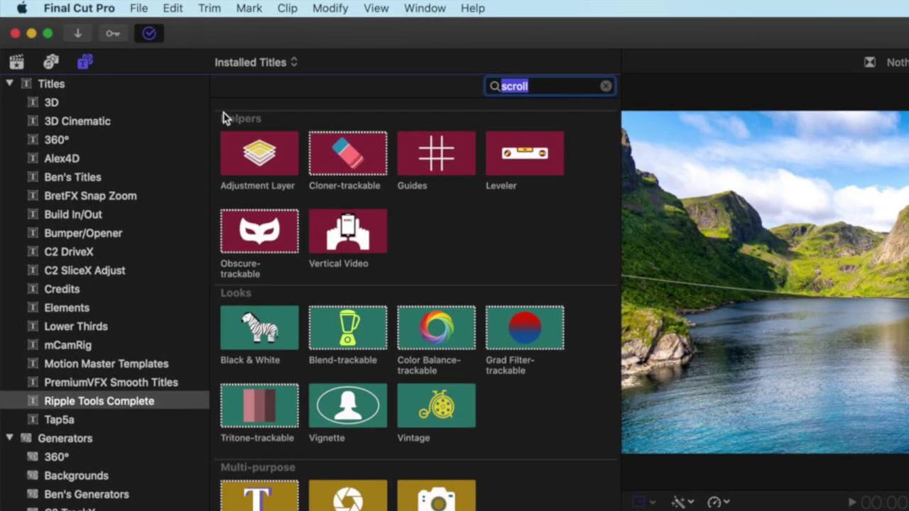
- Filter all titles by 'scroll' and preview the Scrolling title
click(51, 84)
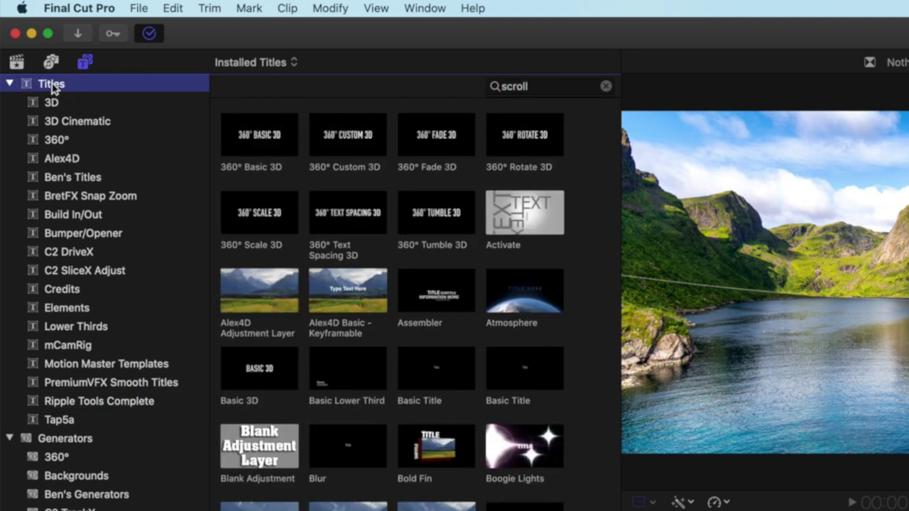
click(552, 86)
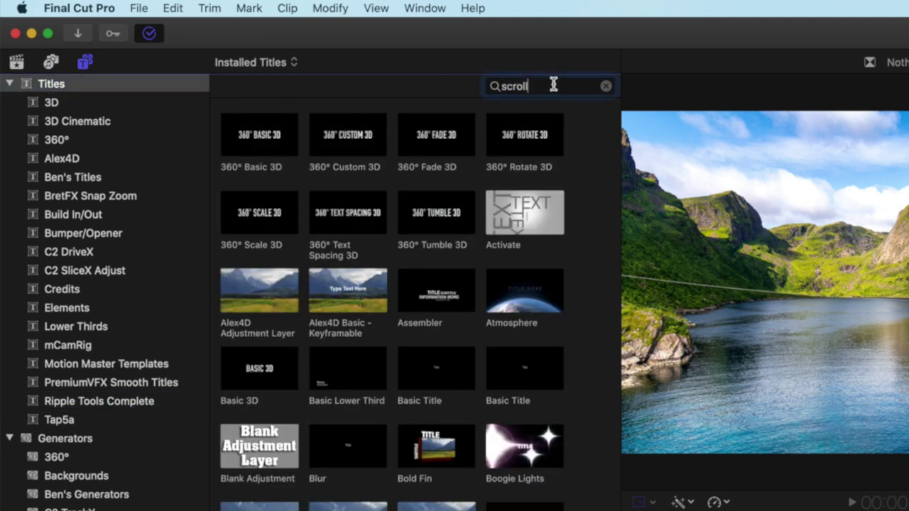
key(Return)
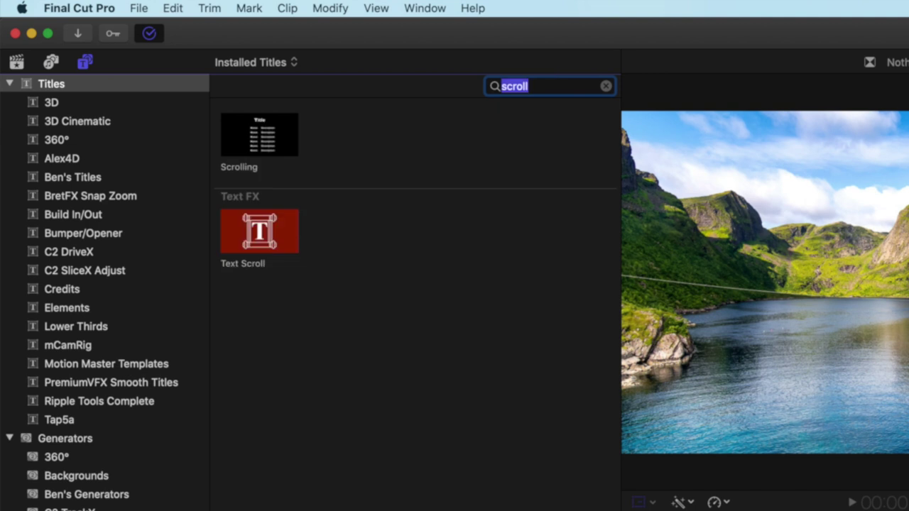
click(259, 135)
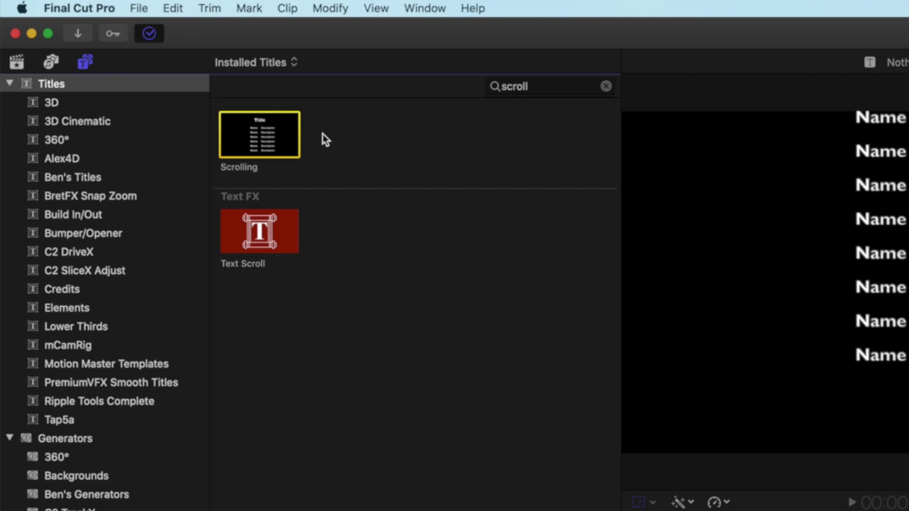
- Drop the Scrolling title above the fjord clip and lengthen it to 22:12
drag(284, 137, 121, 510)
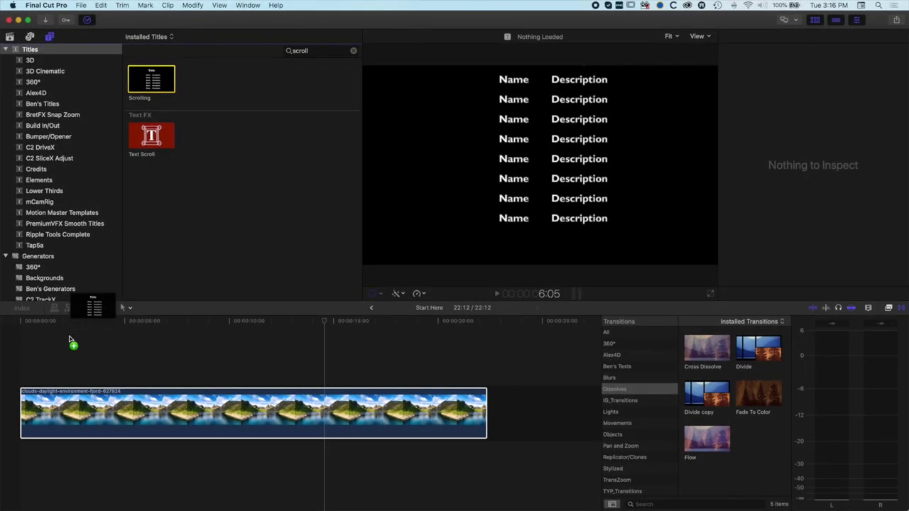
drag(71, 342, 71, 379)
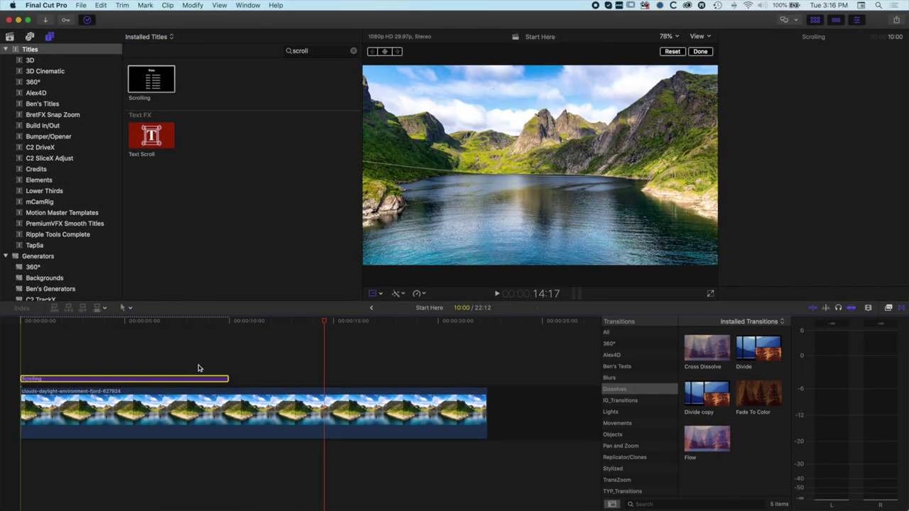
drag(225, 381, 484, 380)
click(348, 381)
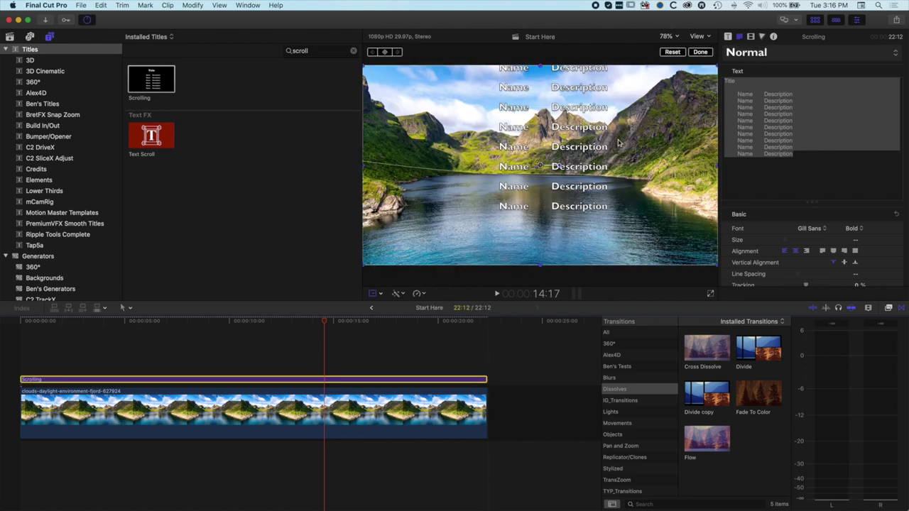
- Select the title's placeholder Name/Description lines in the Inspector text box
click(808, 149)
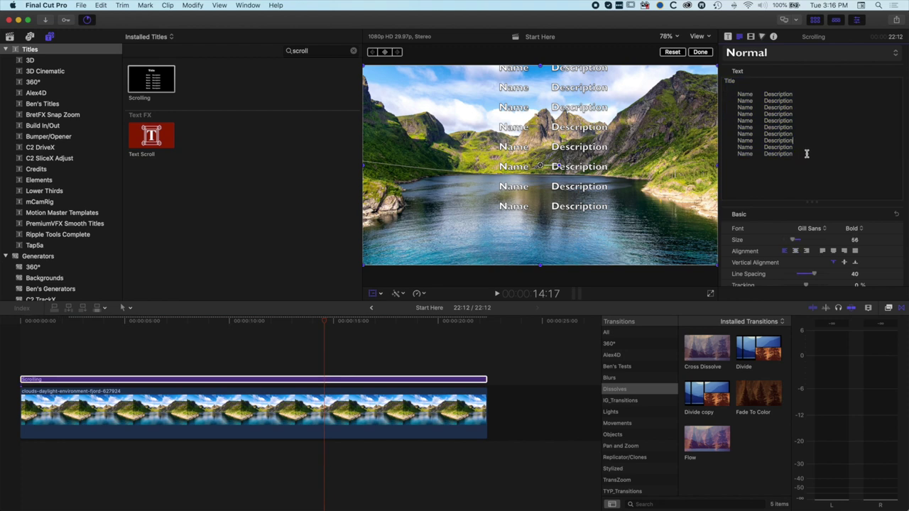
drag(805, 152, 719, 96)
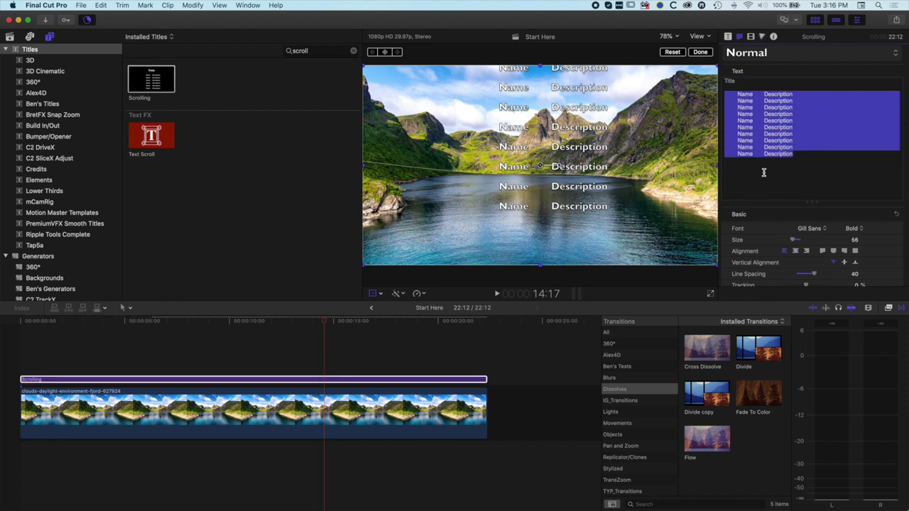
key(super+Tab)
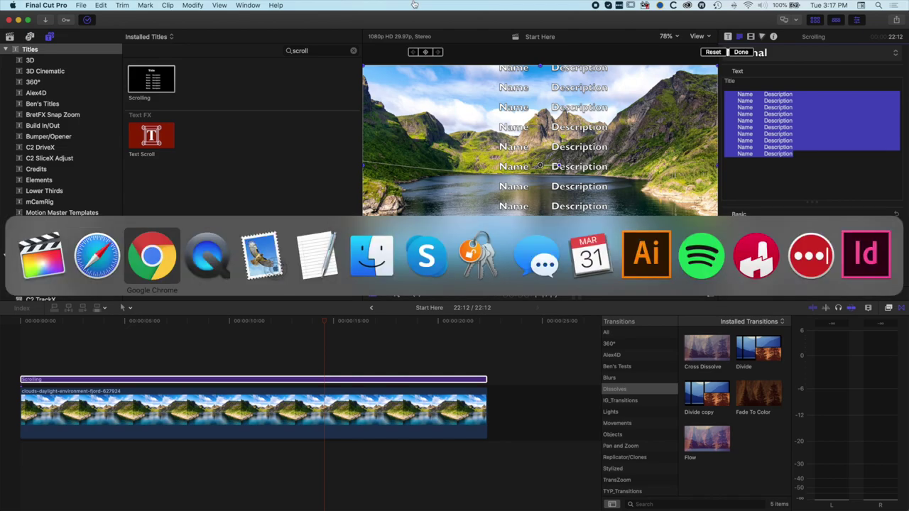
- Select and copy the A1:C22 cast names and roles in the Ariel sheet
key(super+shift+Tab)
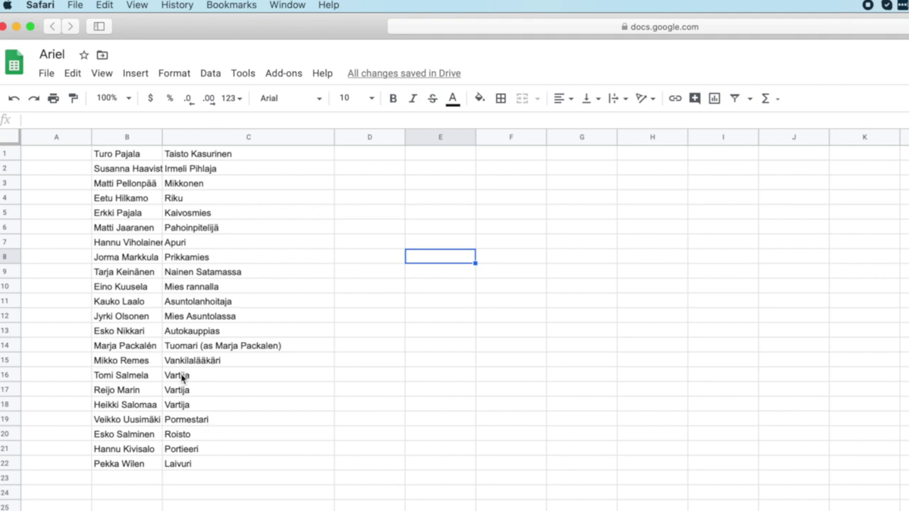
drag(65, 157, 61, 467)
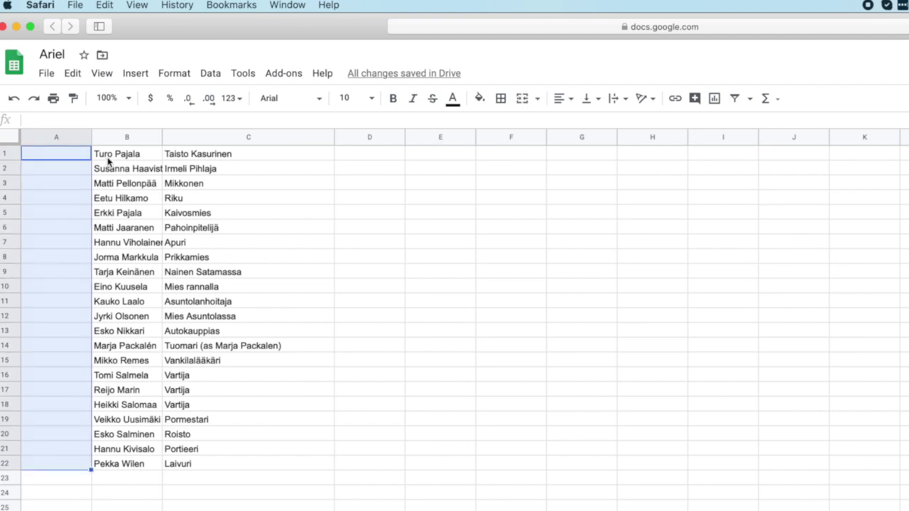
drag(120, 158, 134, 469)
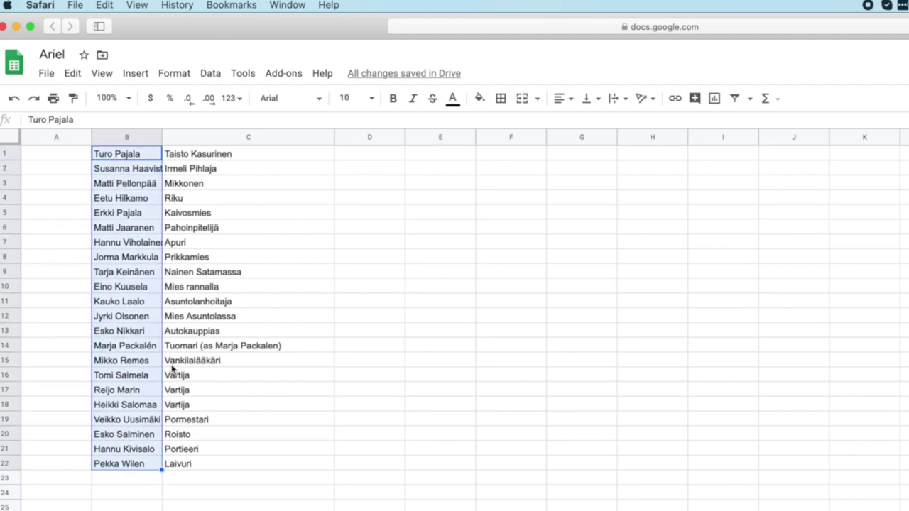
drag(196, 153, 214, 463)
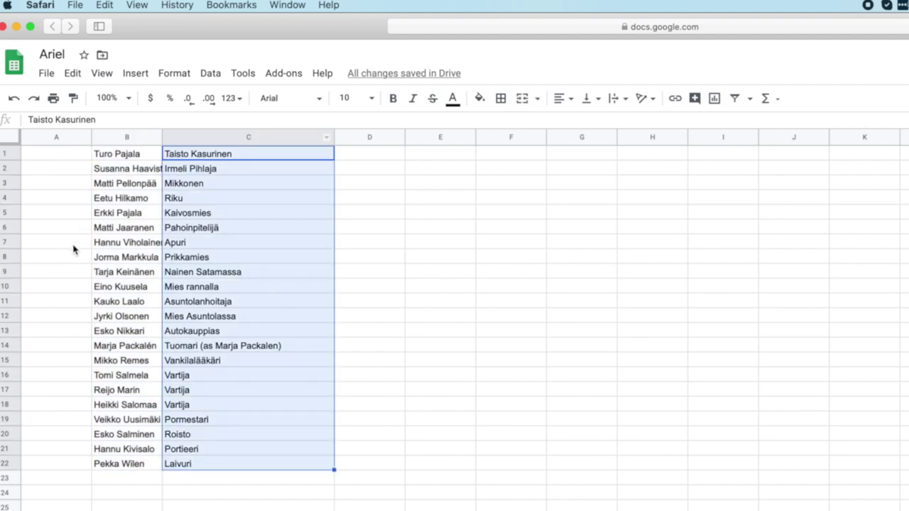
drag(63, 158, 241, 460)
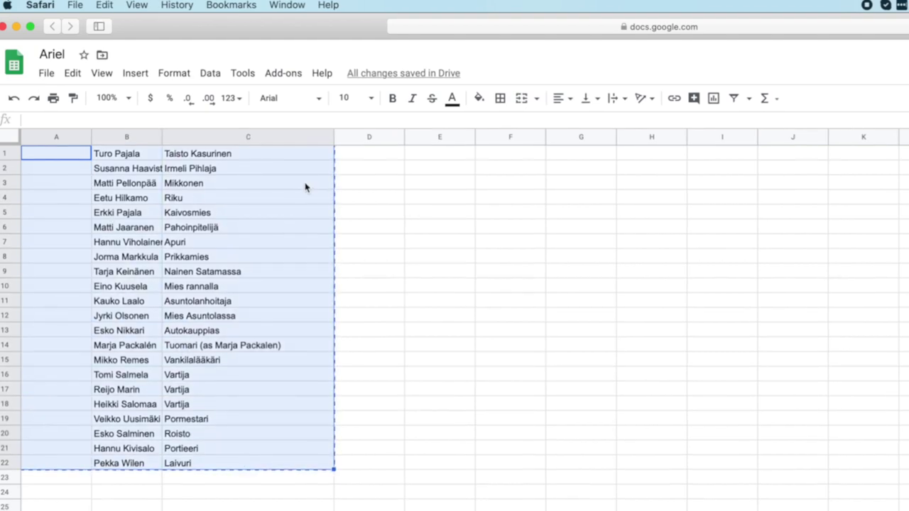
key(super+Tab)
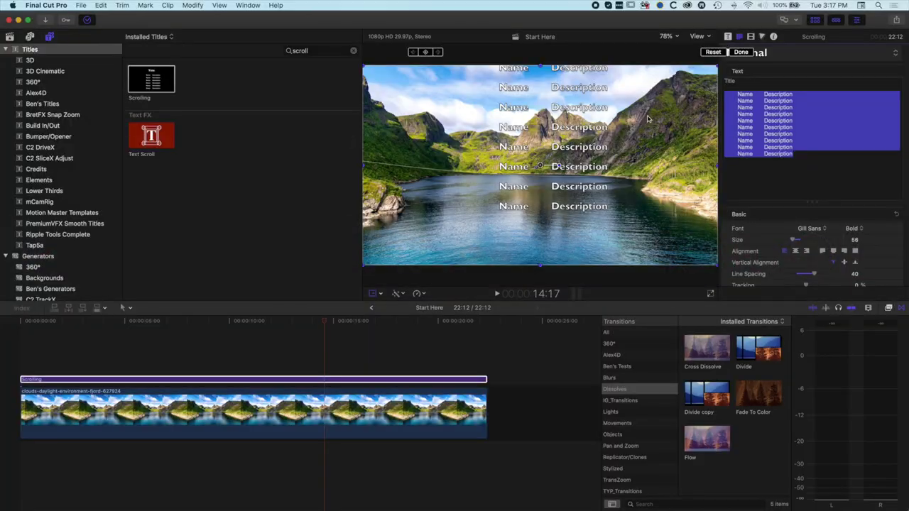
- Paste the cast list over the ten placeholder lines, then select all the title text
click(750, 107)
drag(737, 93, 729, 93)
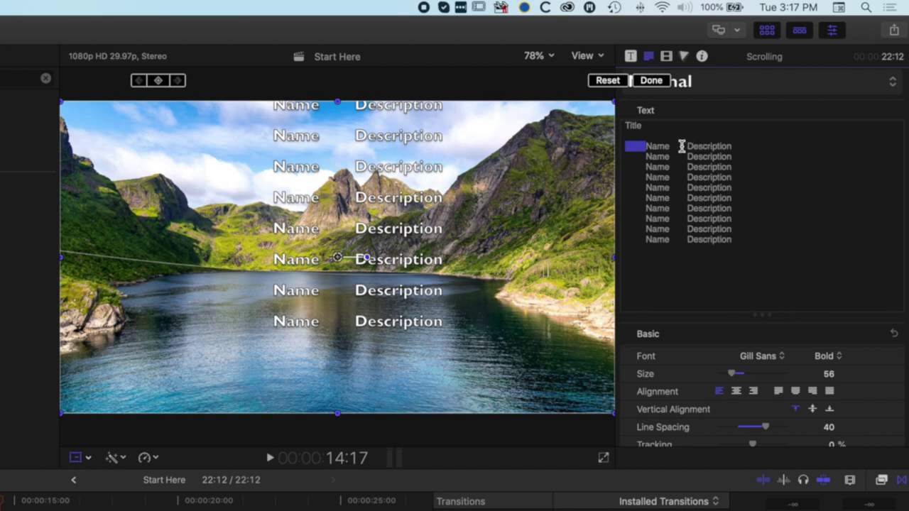
drag(738, 238, 617, 148)
key(super+v)
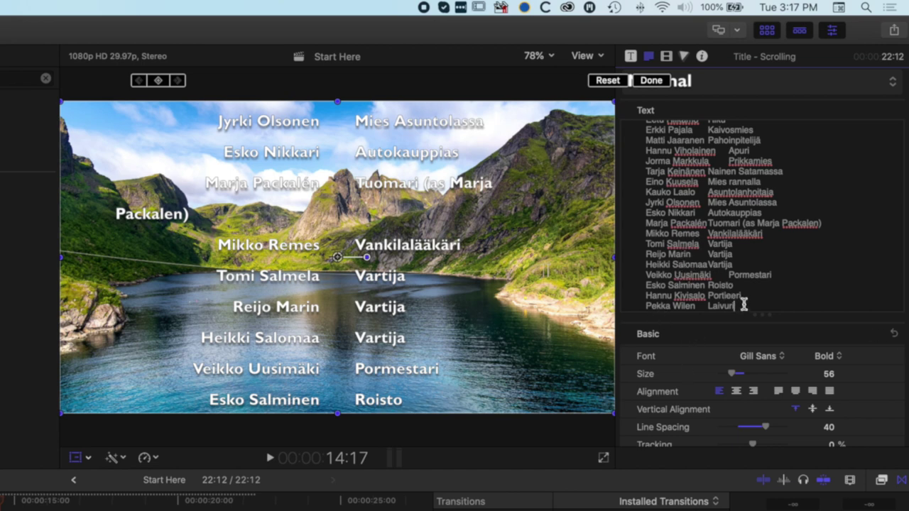
drag(743, 304, 686, 104)
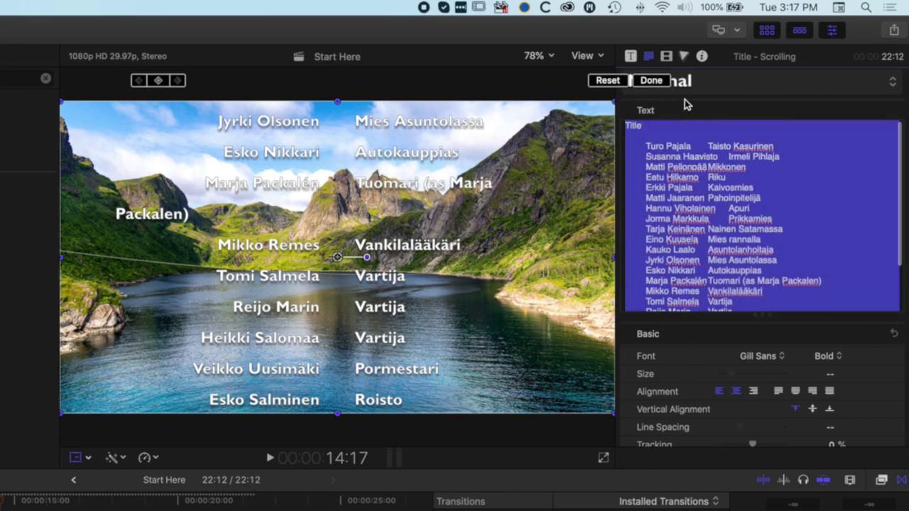
click(721, 83)
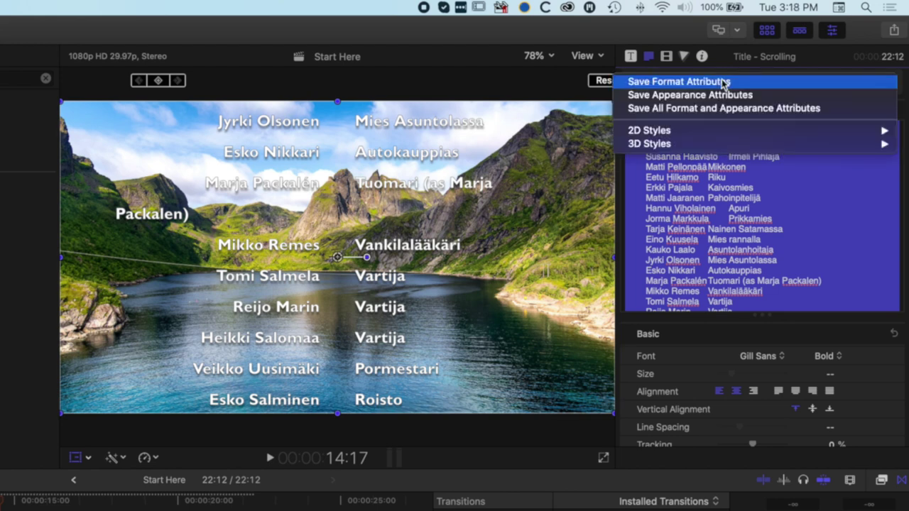
- Apply the 2D Condensed style (DIN Condensed Bold) to the credits and reduce size to 53
mouse_move(688, 132)
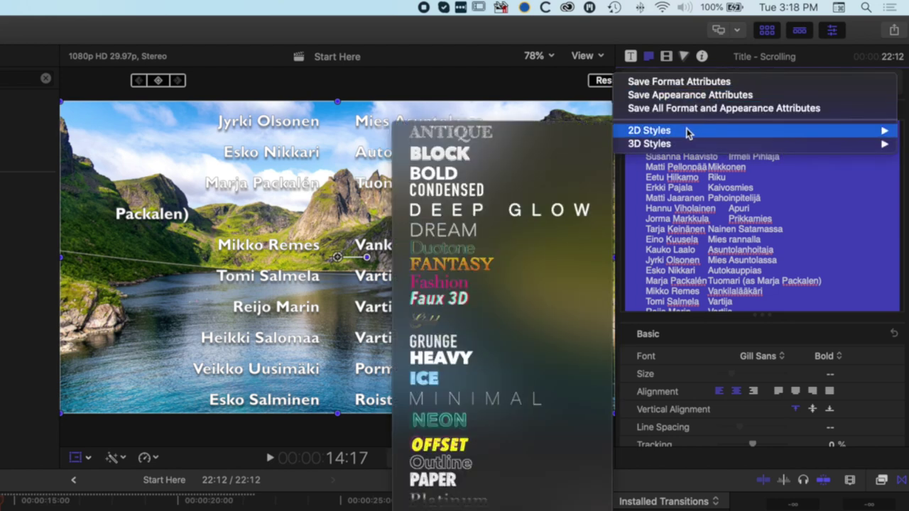
click(488, 193)
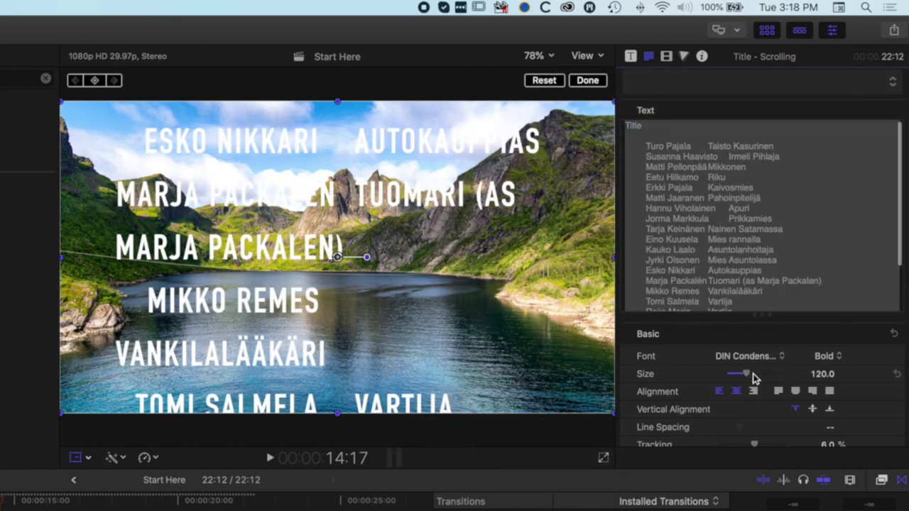
drag(754, 379, 733, 378)
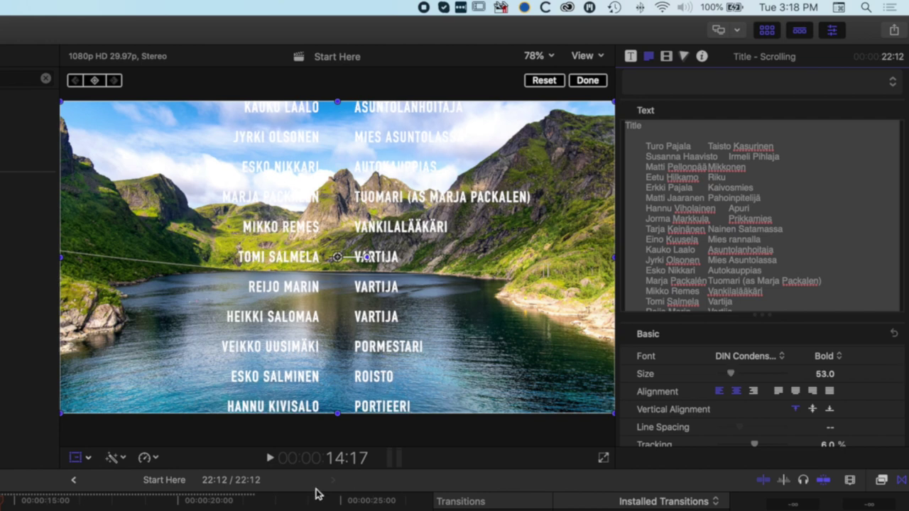
click(74, 459)
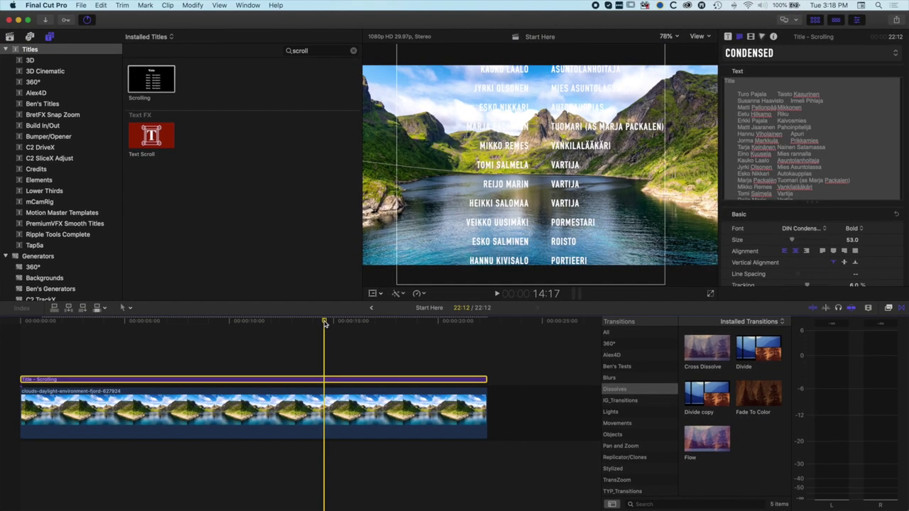
- Rename the credits heading to Ariel, set line spacing -40, and scrub to check the scroll
drag(324, 323, 132, 339)
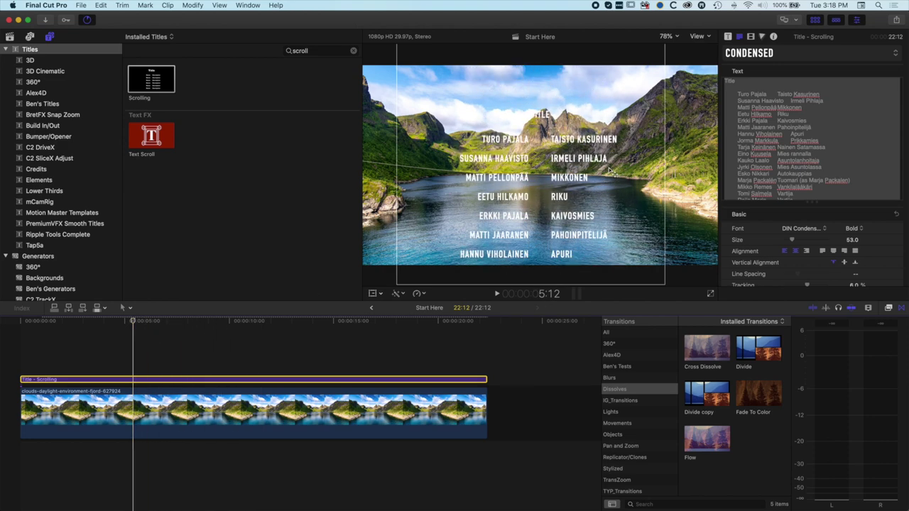
double_click(736, 82)
text(Ariel)
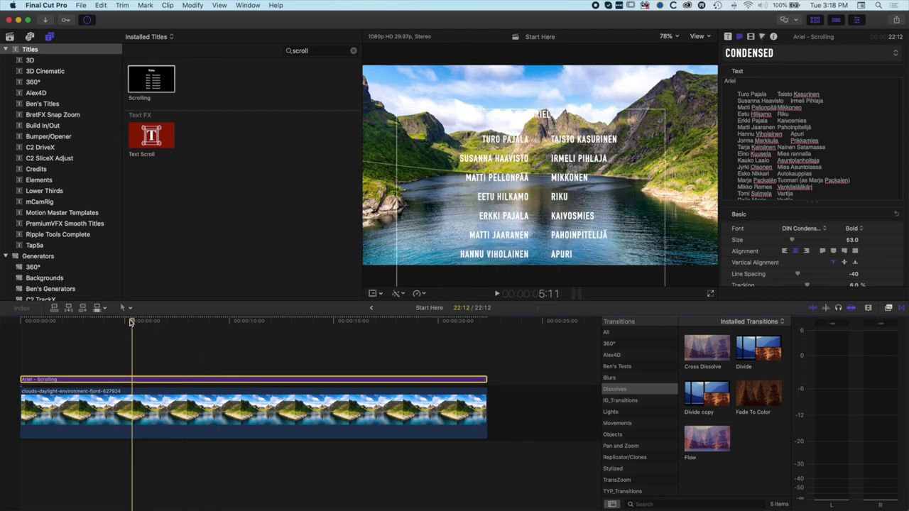
drag(133, 321, 208, 338)
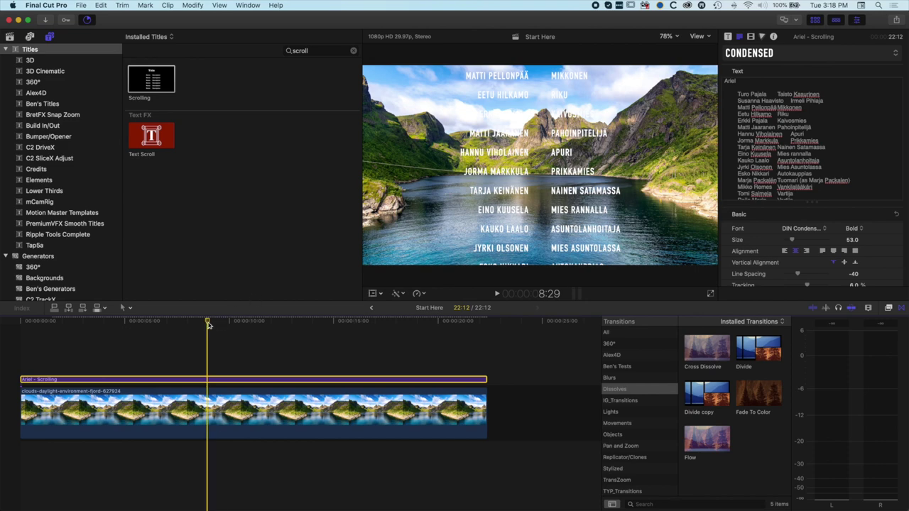
drag(208, 323, 24, 321)
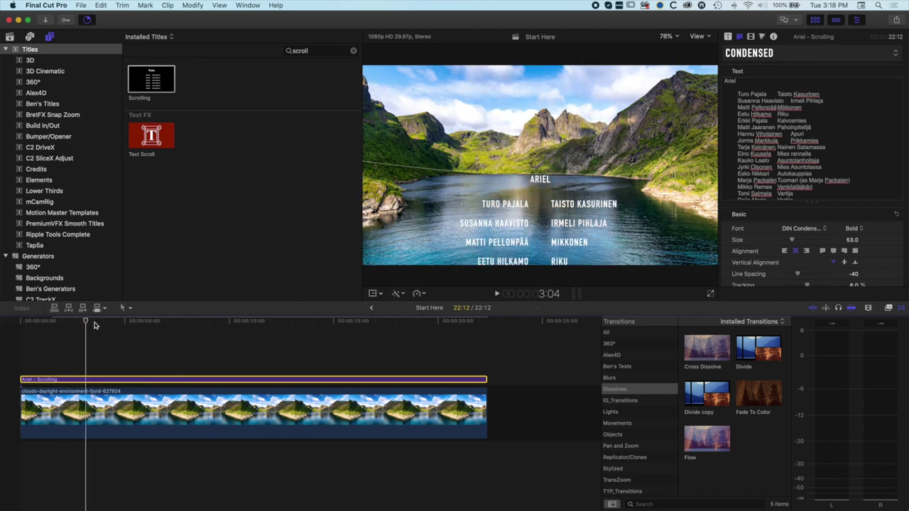
drag(94, 325, 177, 325)
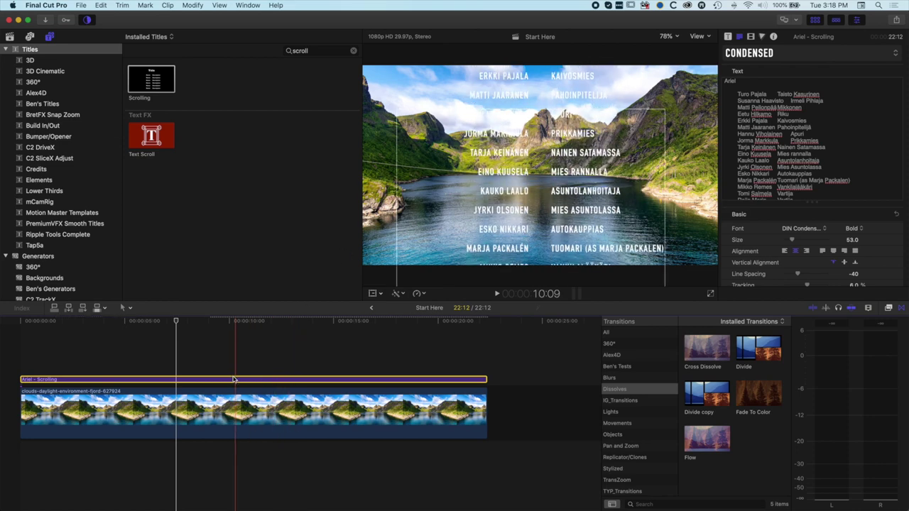
- Apply the Draw Mask effect from the Masks category to the credits title clip
click(890, 308)
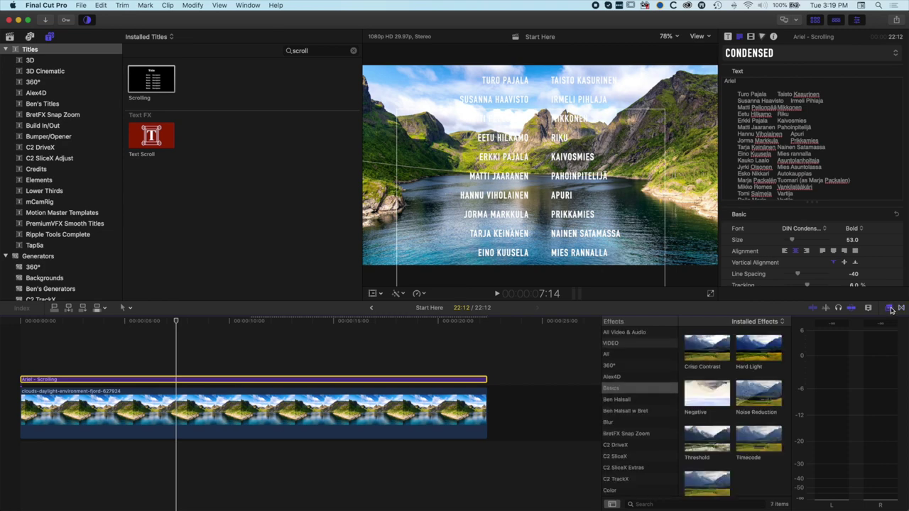
scroll(648, 432, down, 6)
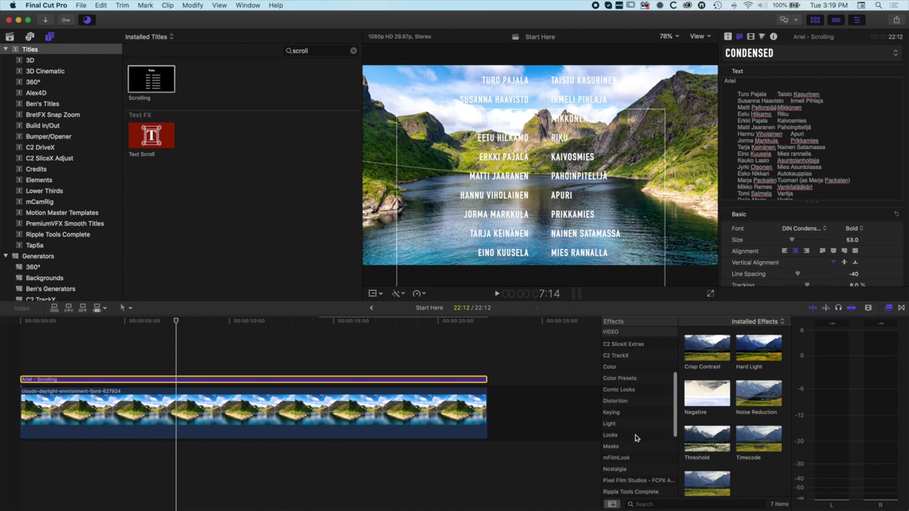
click(634, 447)
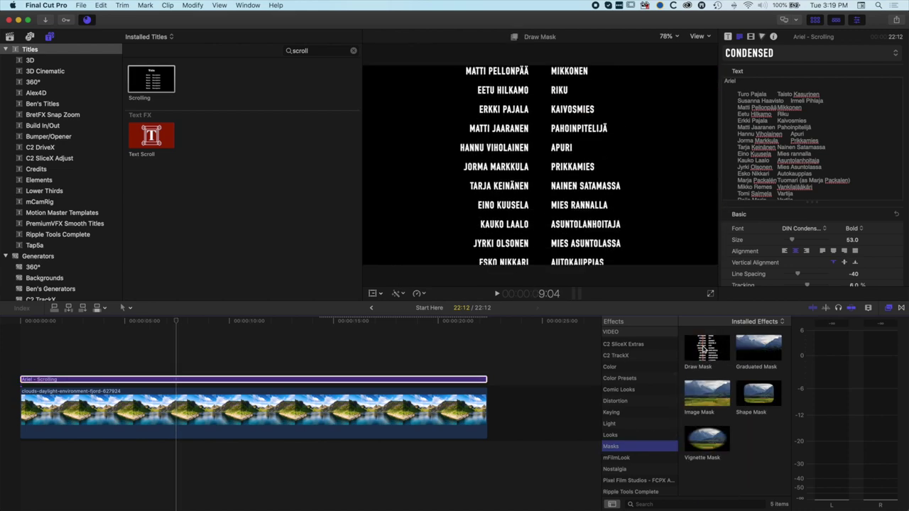
mouse_move(706, 355)
mouse_down()
mouse_move(538, 341)
mouse_move(365, 382)
mouse_up()
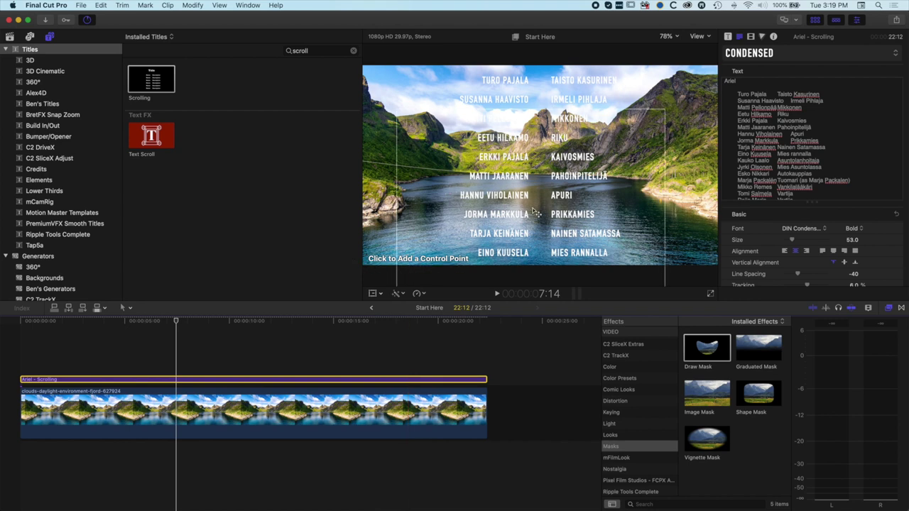
- Magnify the viewer to 600% on the peaks and hide the title to see the landscape
click(672, 38)
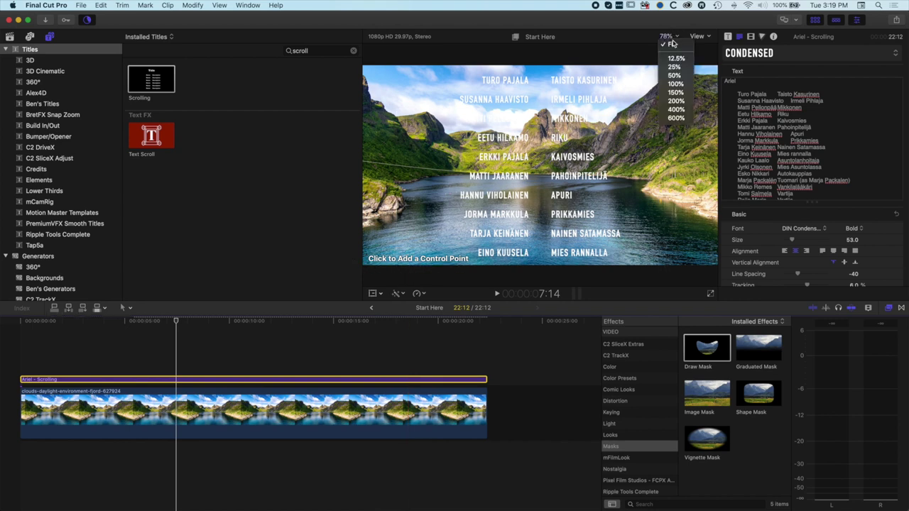
click(675, 121)
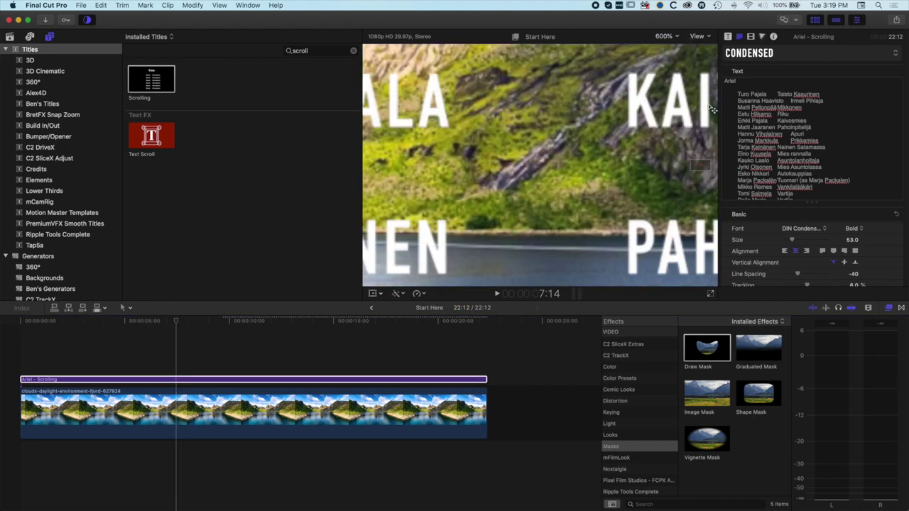
scroll(697, 166, up, 10)
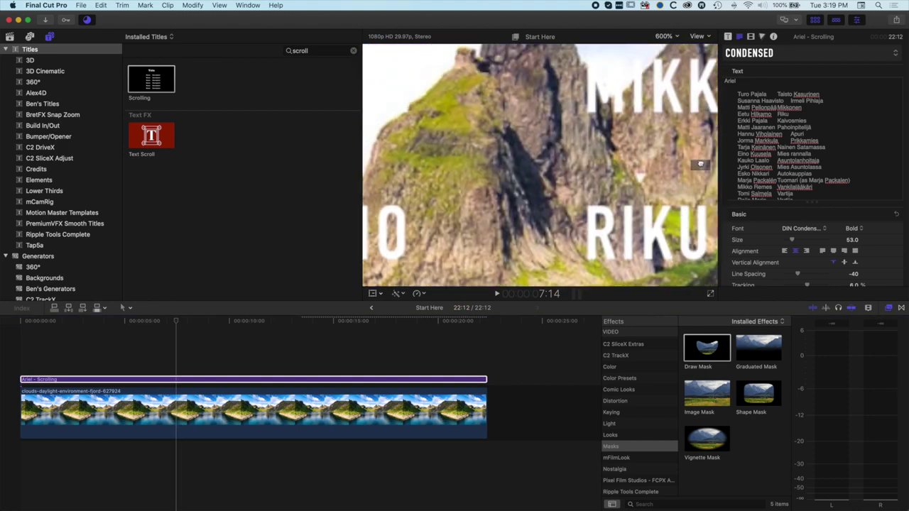
scroll(698, 164, left, 5)
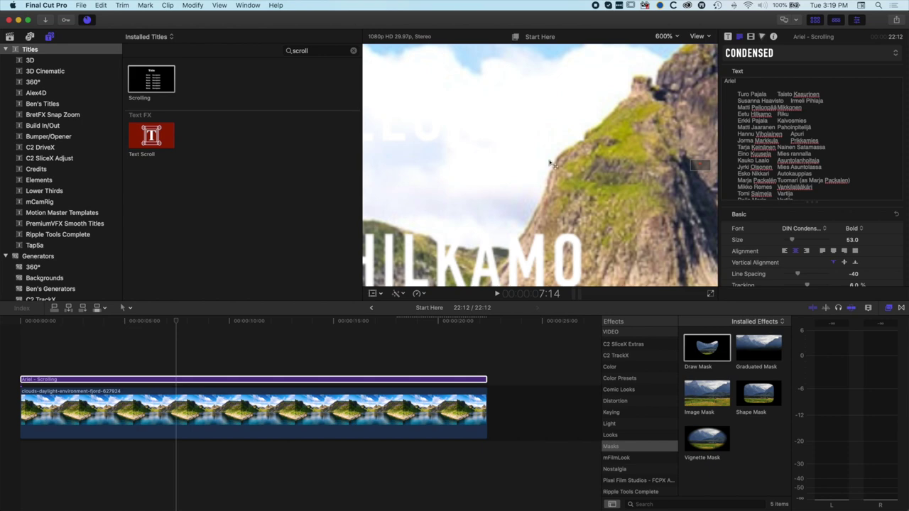
click(254, 380)
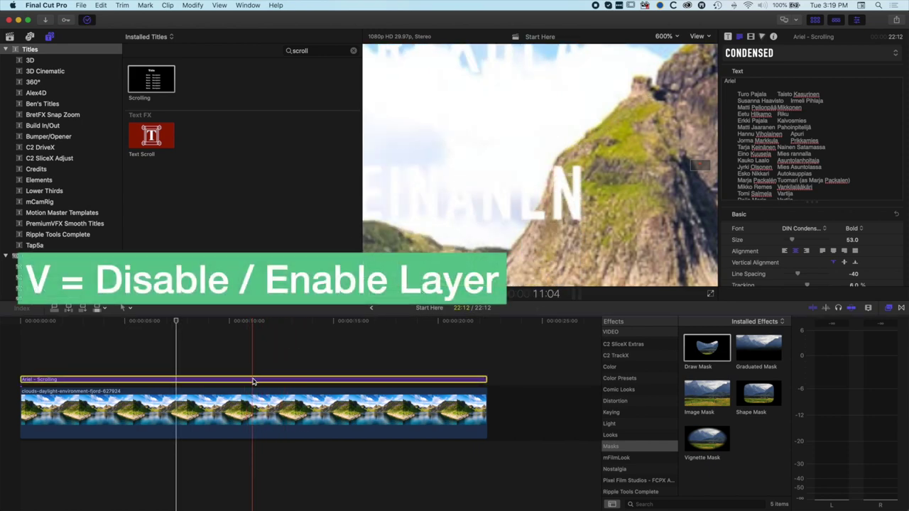
key(v)
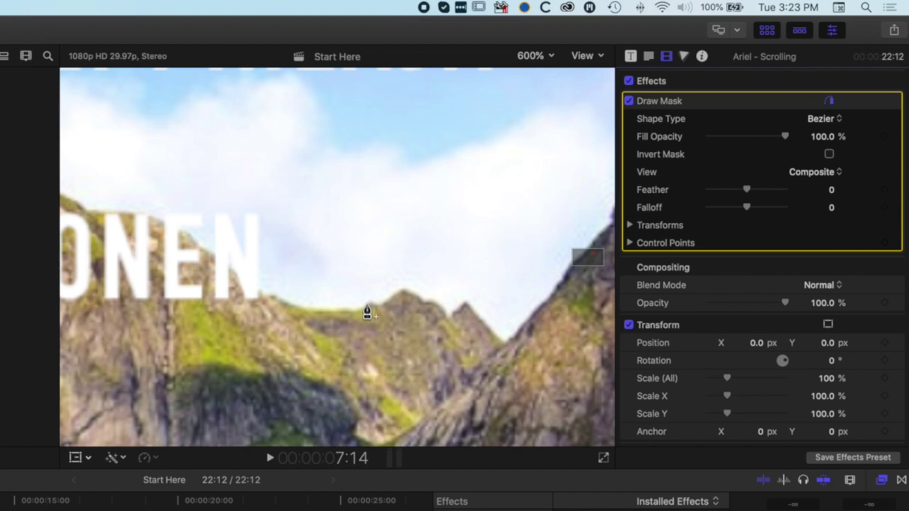
- Start the mask at the mountain peak and trace it across the saddle and up the left slope
click(403, 288)
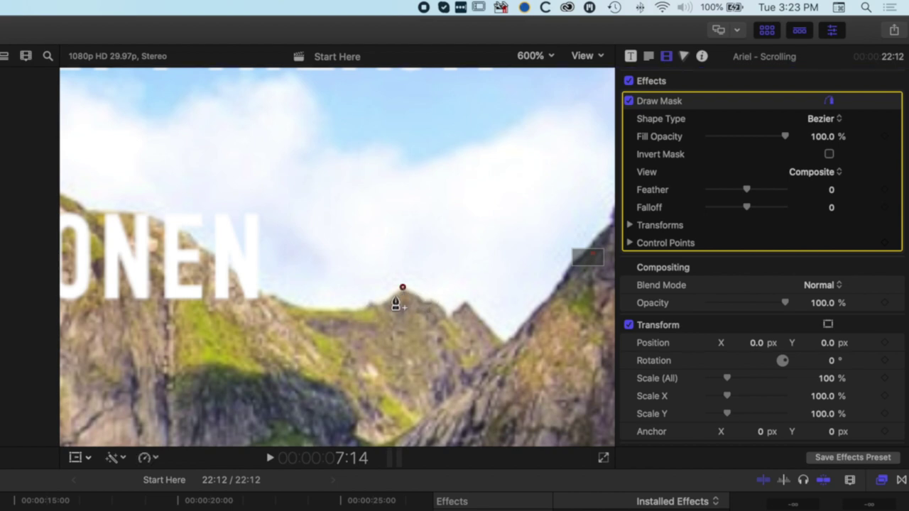
click(389, 297)
click(370, 301)
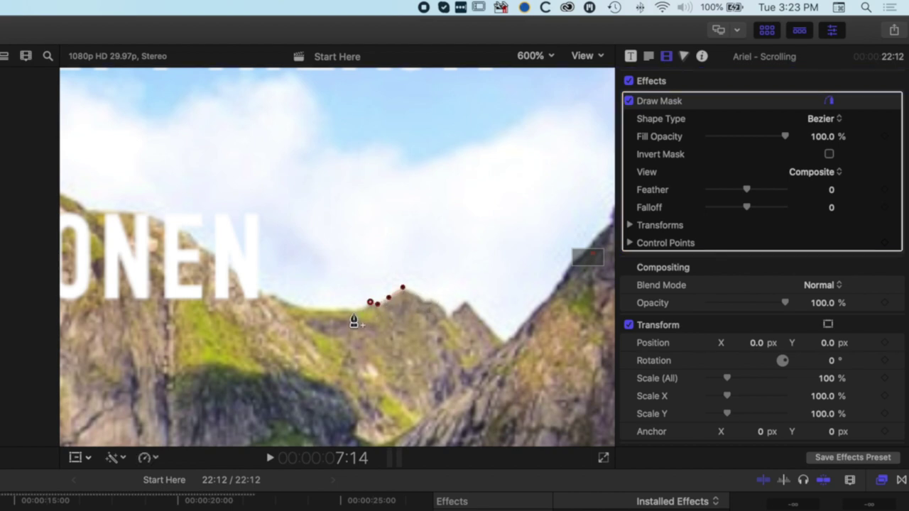
click(353, 311)
click(318, 312)
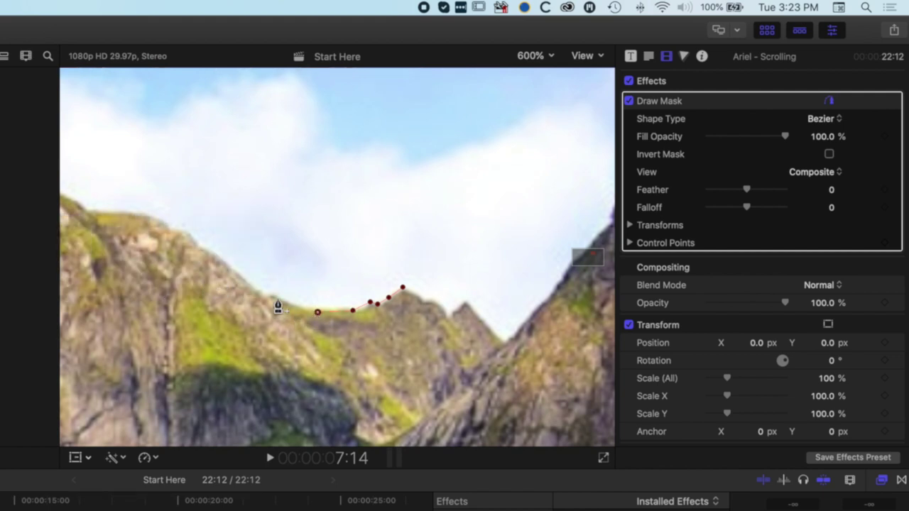
click(278, 297)
click(260, 290)
click(231, 267)
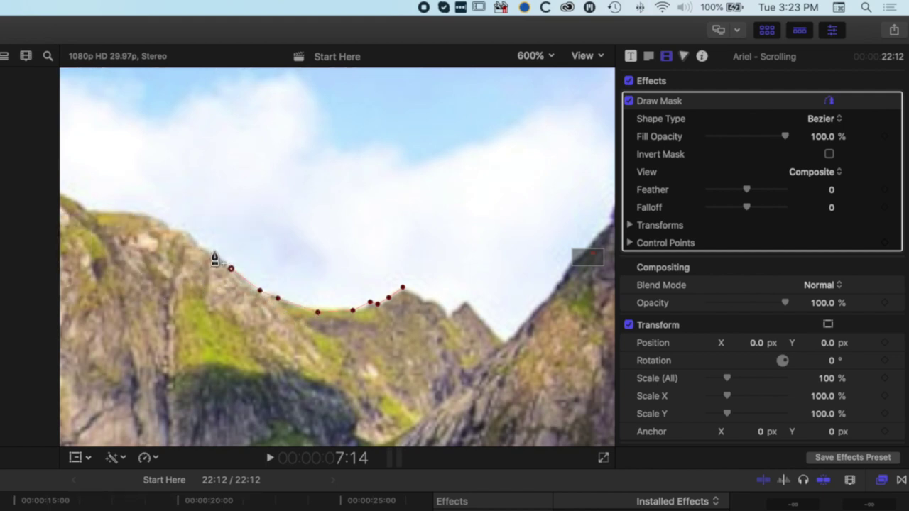
click(211, 252)
click(194, 243)
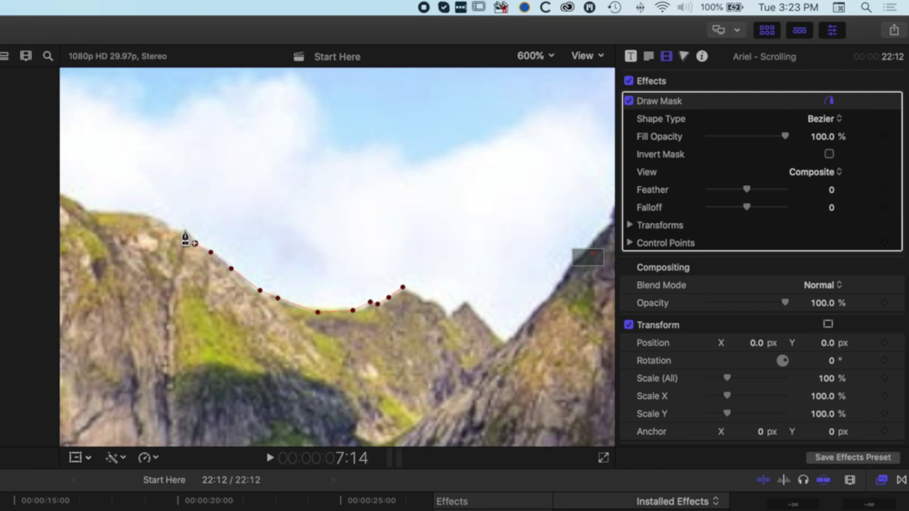
click(185, 233)
click(173, 231)
click(152, 217)
click(122, 214)
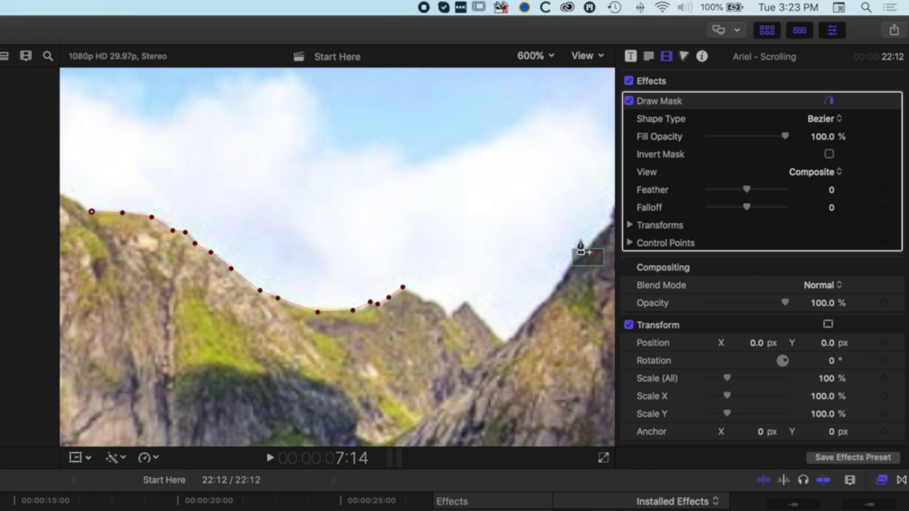
- Continue the mask over the next peak and down its left slope into the valley
drag(589, 253, 585, 255)
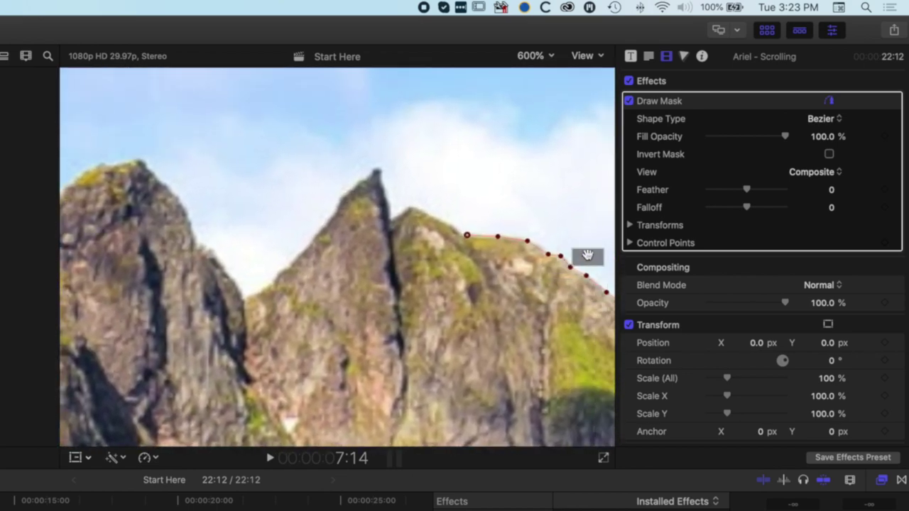
click(437, 218)
click(414, 209)
click(405, 210)
click(391, 218)
click(388, 204)
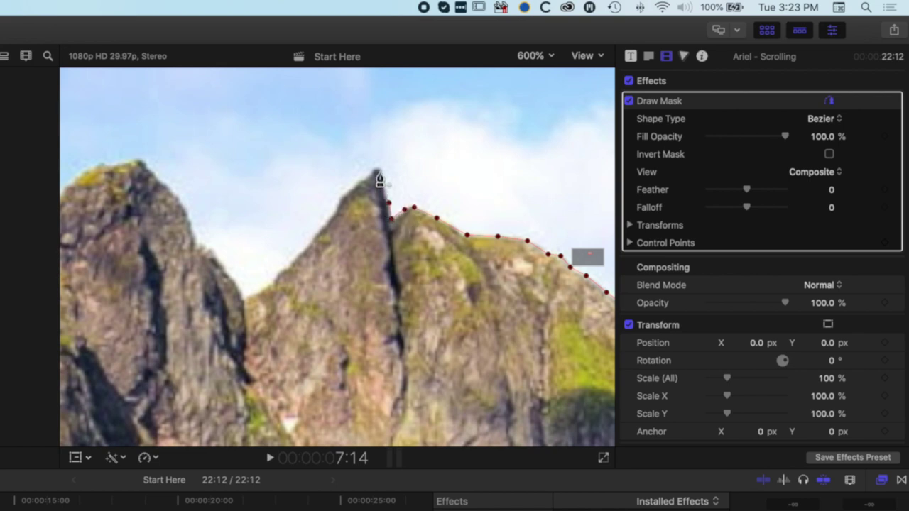
click(372, 168)
click(361, 183)
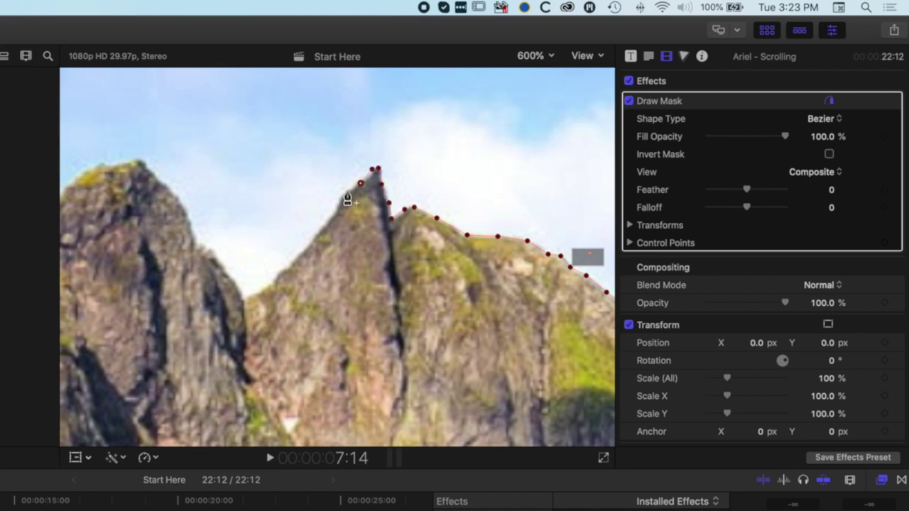
click(345, 191)
click(338, 204)
click(331, 218)
click(316, 235)
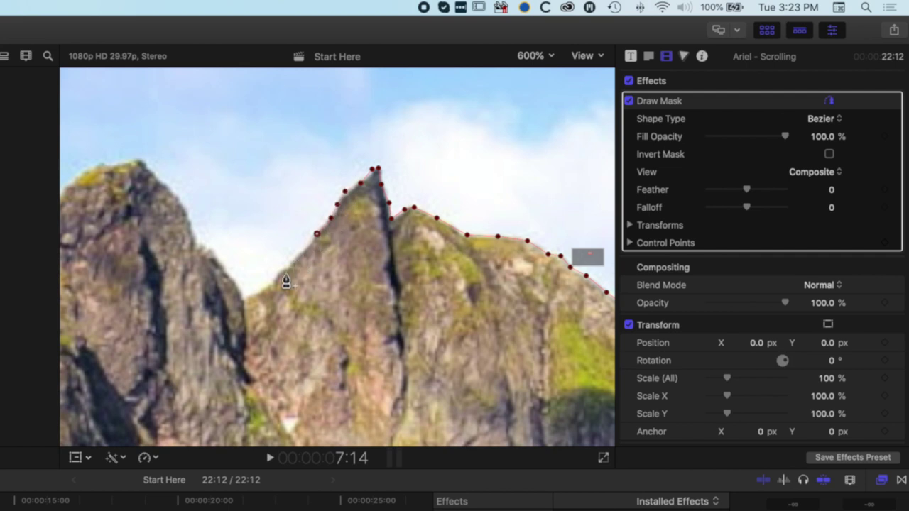
click(296, 257)
click(287, 269)
click(271, 284)
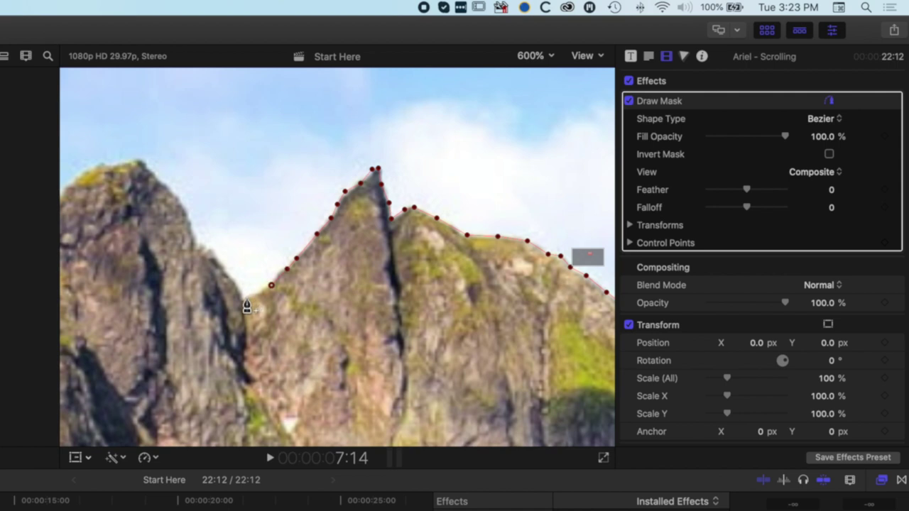
click(244, 298)
- Trace the mask up the left rock to its peak and a little beyond
click(225, 273)
click(211, 252)
click(194, 236)
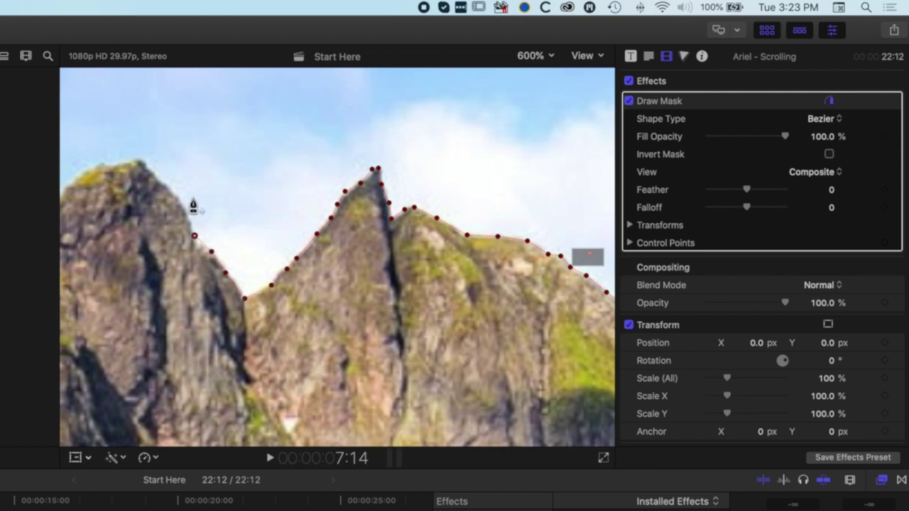
click(180, 205)
click(163, 182)
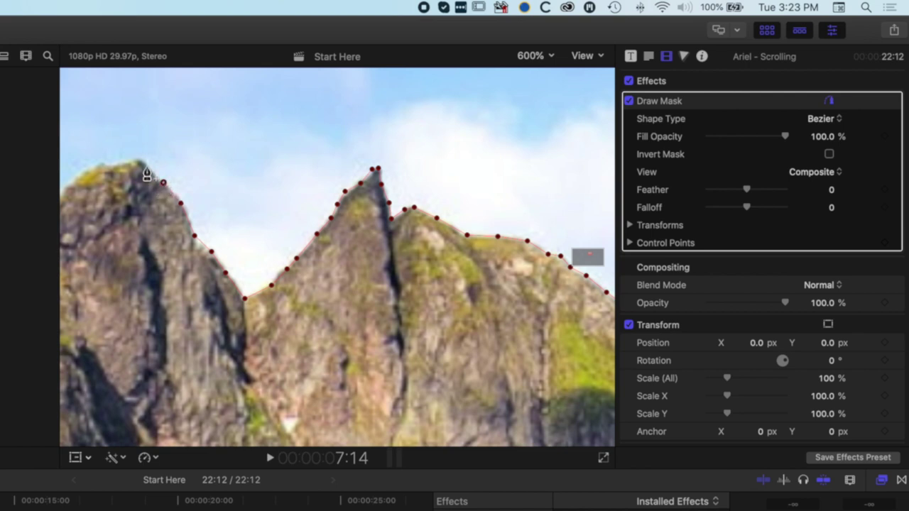
click(144, 164)
click(97, 165)
click(80, 177)
- Extend the mask down the next peak, along the hill ridge, and up the cliff edge
drag(589, 253, 586, 252)
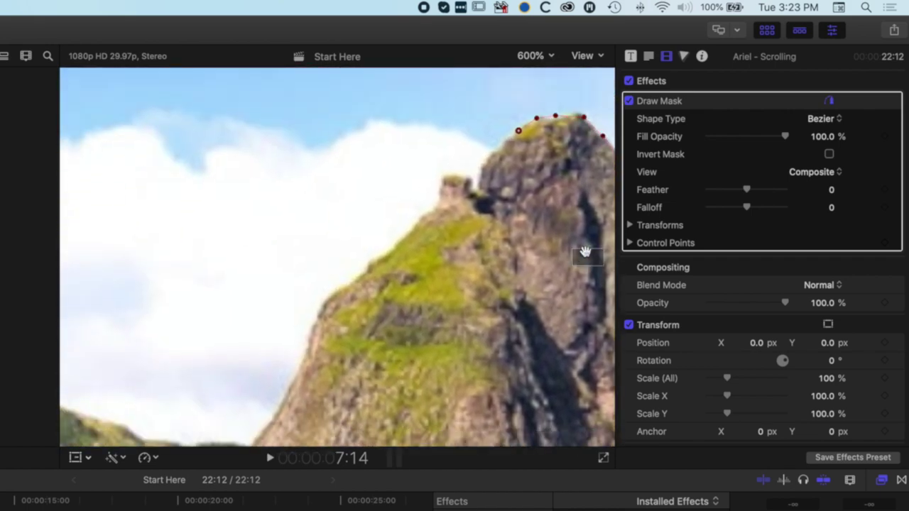
click(483, 152)
click(497, 142)
click(481, 197)
click(426, 213)
click(369, 256)
click(315, 319)
drag(315, 319, 388, 267)
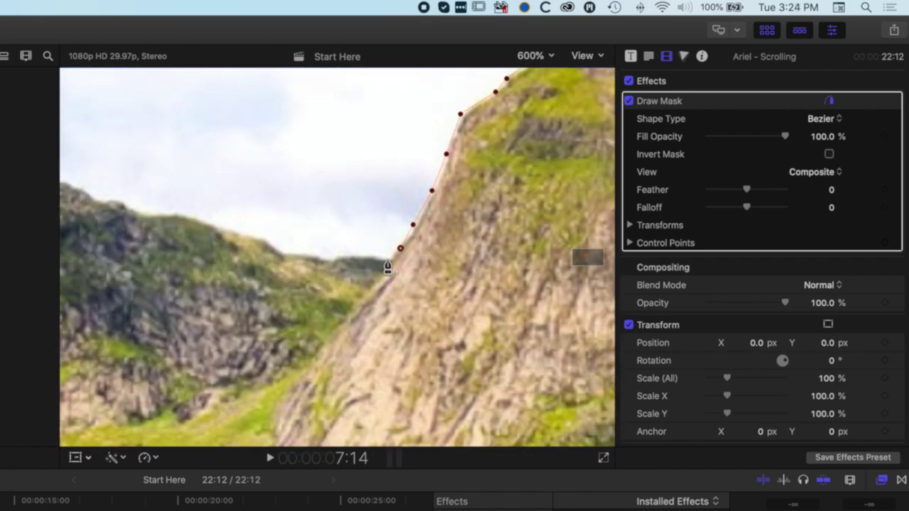
click(288, 259)
click(147, 225)
click(97, 210)
drag(582, 256, 572, 253)
click(277, 300)
click(166, 281)
click(263, 234)
click(188, 152)
click(278, 211)
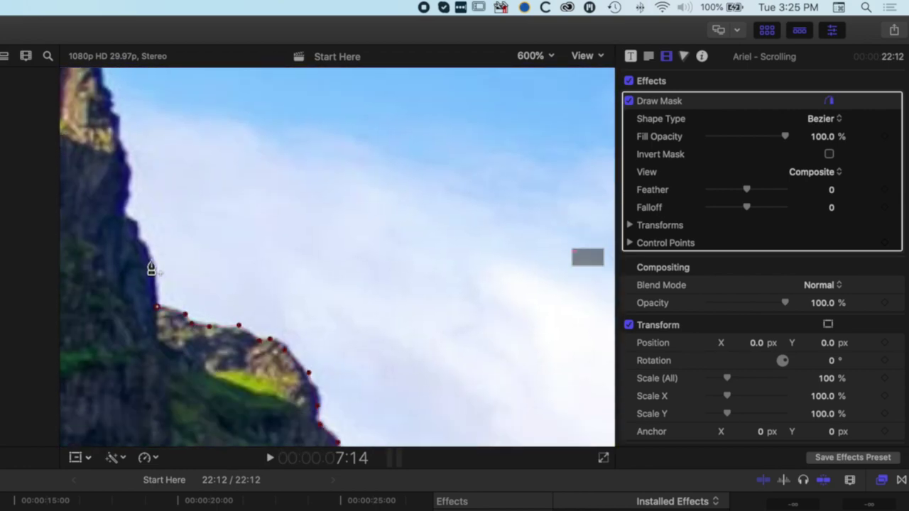
click(131, 191)
click(111, 120)
scroll(110, 192, up, 5)
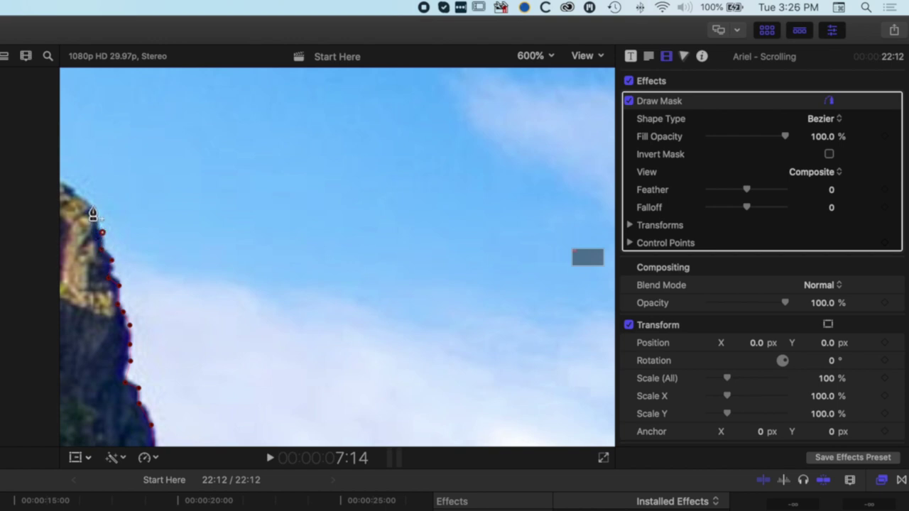
- Finish the mask up the left cliff to its top
click(97, 222)
click(95, 214)
click(92, 206)
click(70, 194)
click(62, 184)
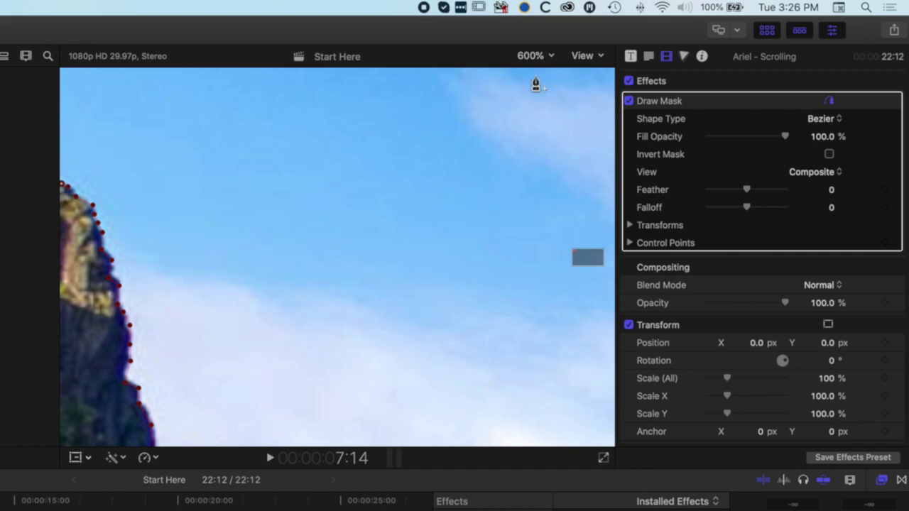
- At 50% zoom, add mask points outside the frame's bottom-left, bottom-right and right, then return to 600%
click(532, 57)
click(540, 118)
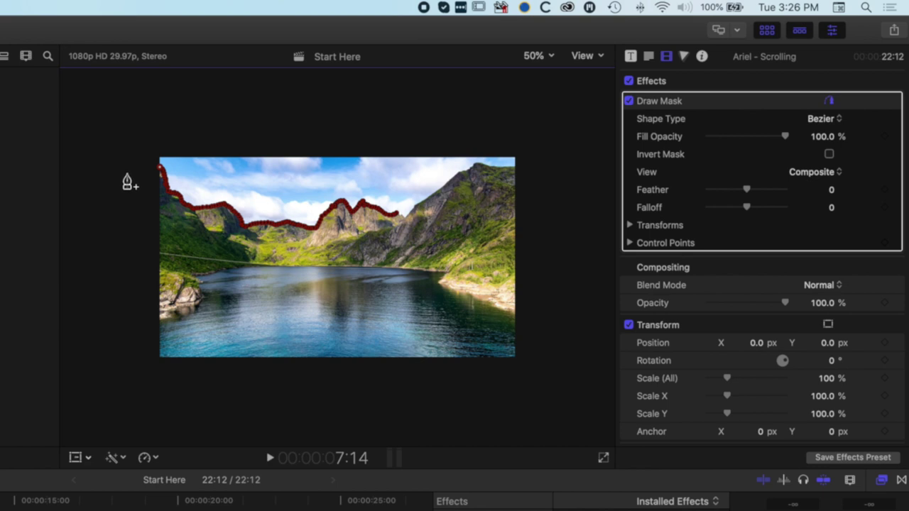
click(129, 390)
click(545, 399)
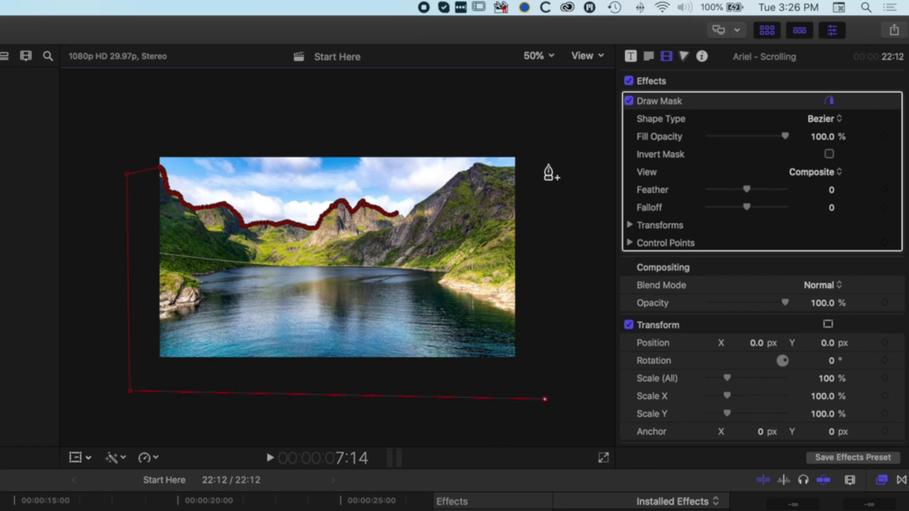
click(548, 166)
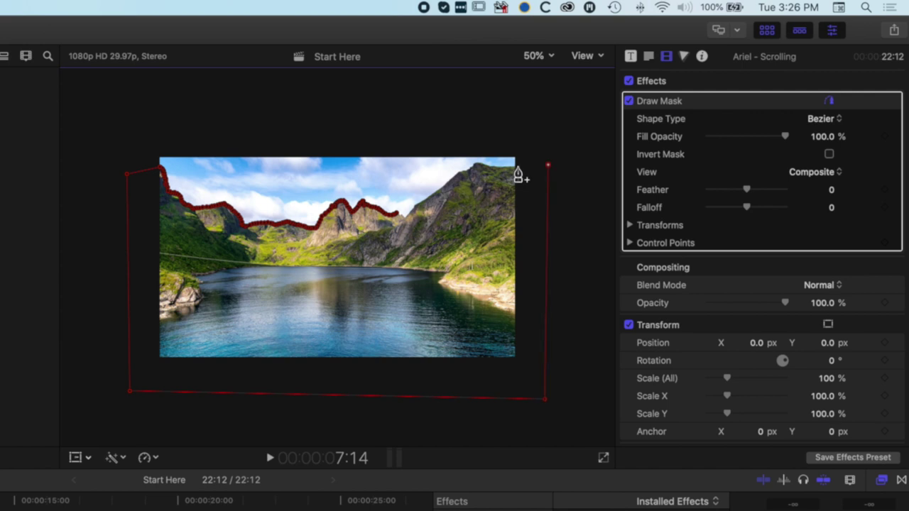
click(538, 56)
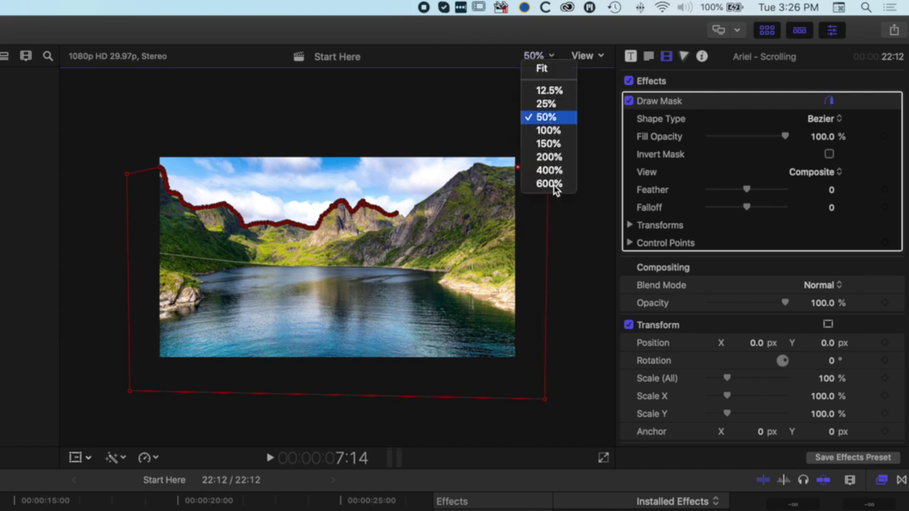
click(551, 184)
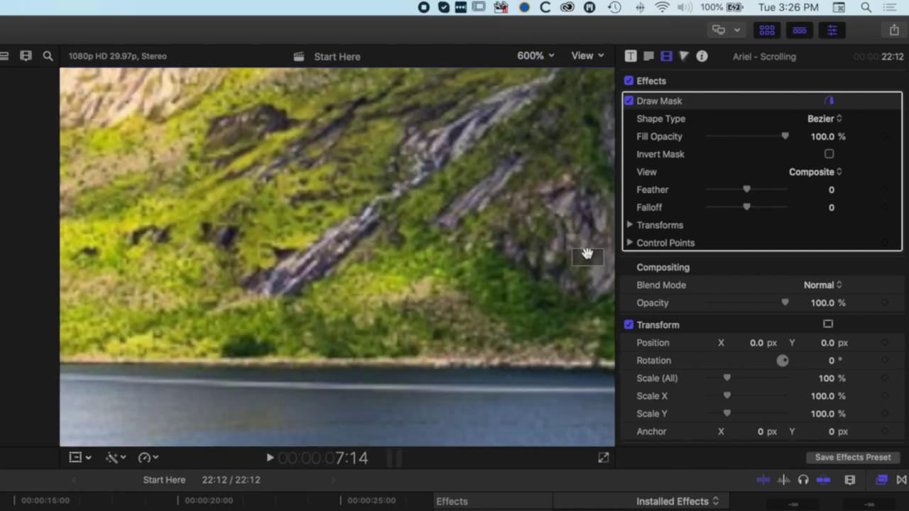
- Trace the credits mask left along the mountaintop ridge and over the hilltop
drag(587, 253, 603, 246)
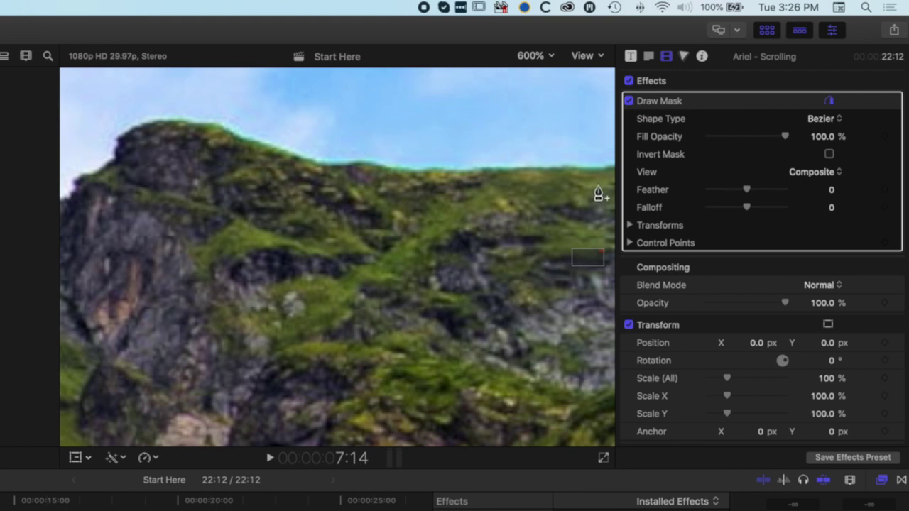
click(607, 168)
click(590, 169)
click(566, 167)
click(513, 168)
click(490, 168)
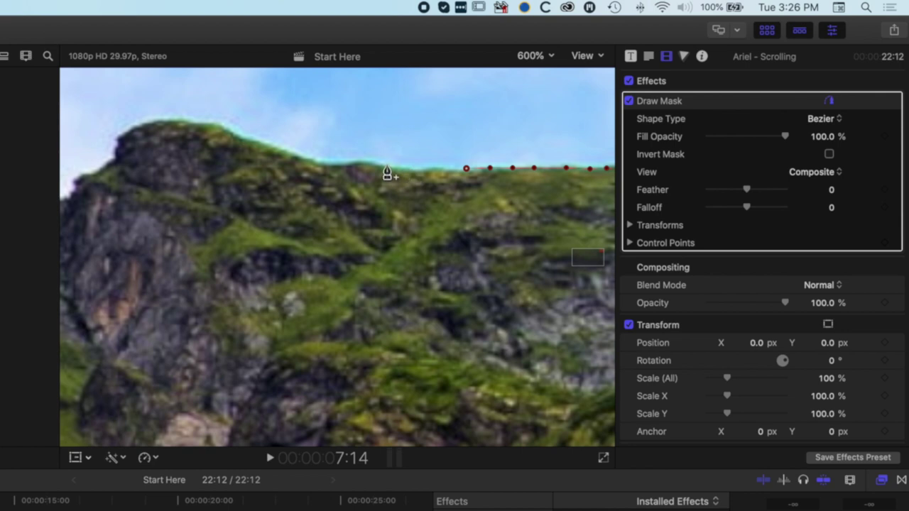
click(436, 167)
click(366, 161)
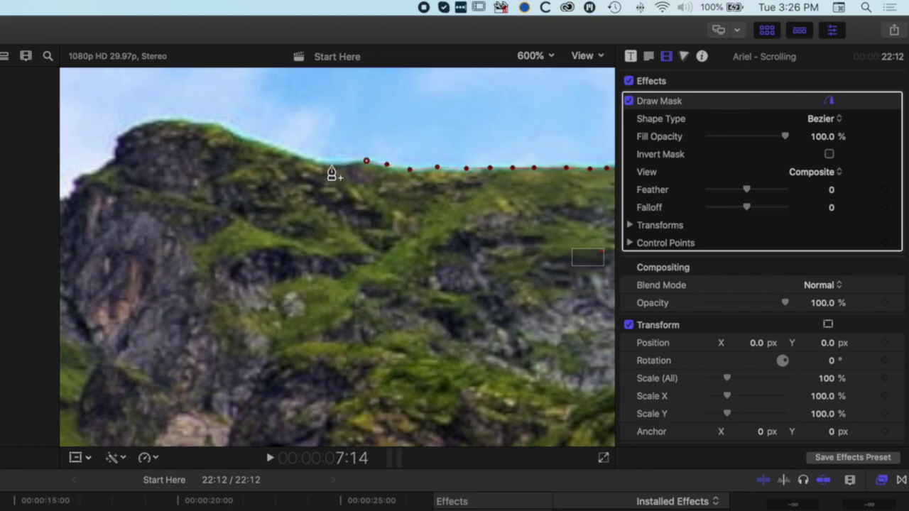
click(344, 164)
click(326, 165)
click(304, 158)
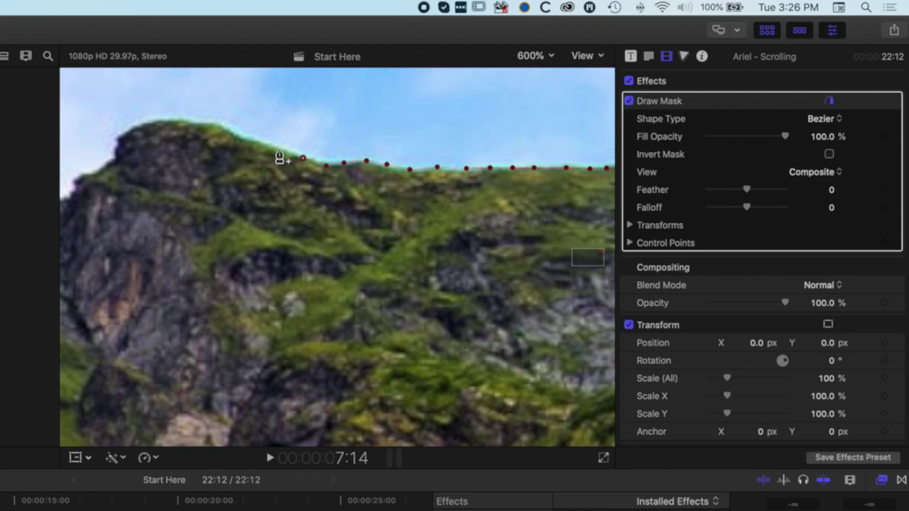
click(279, 149)
click(245, 140)
click(229, 128)
click(210, 124)
click(185, 120)
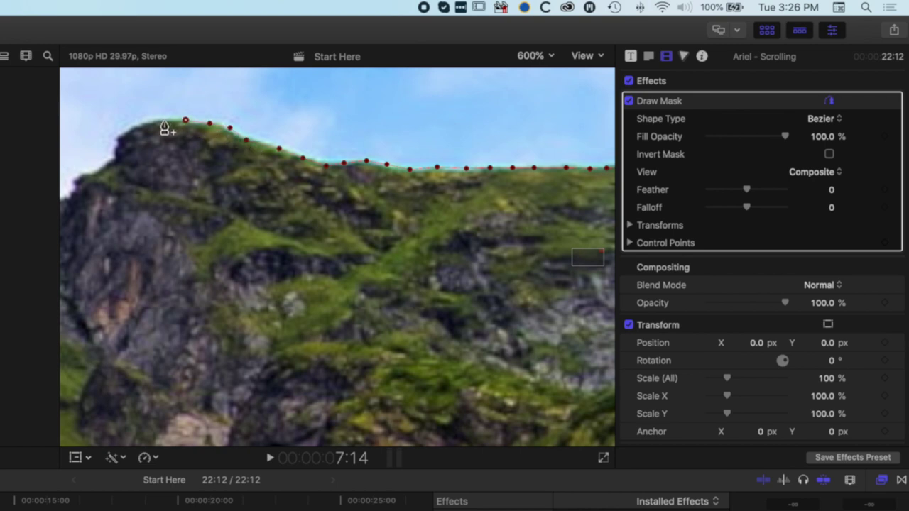
- Continue the mask down the cliff edge and along the next descending ridge
click(117, 135)
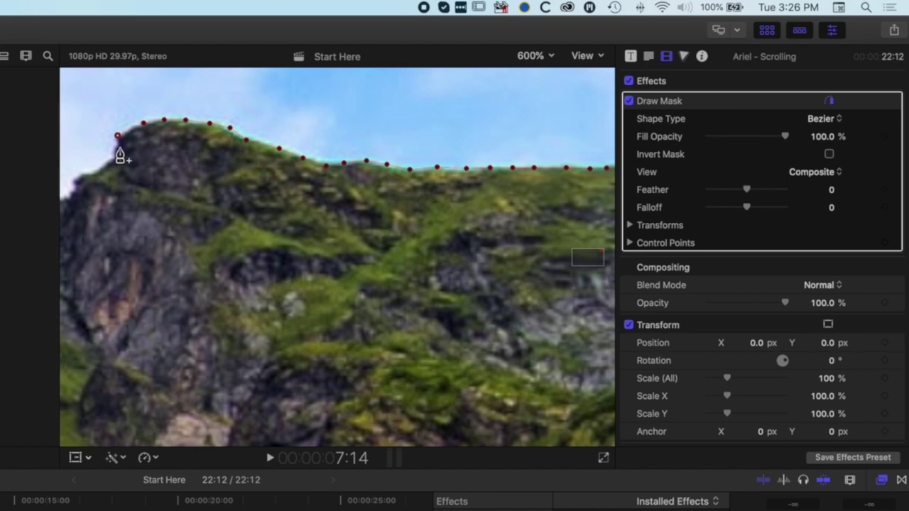
click(116, 151)
click(114, 161)
click(95, 171)
click(80, 174)
click(71, 181)
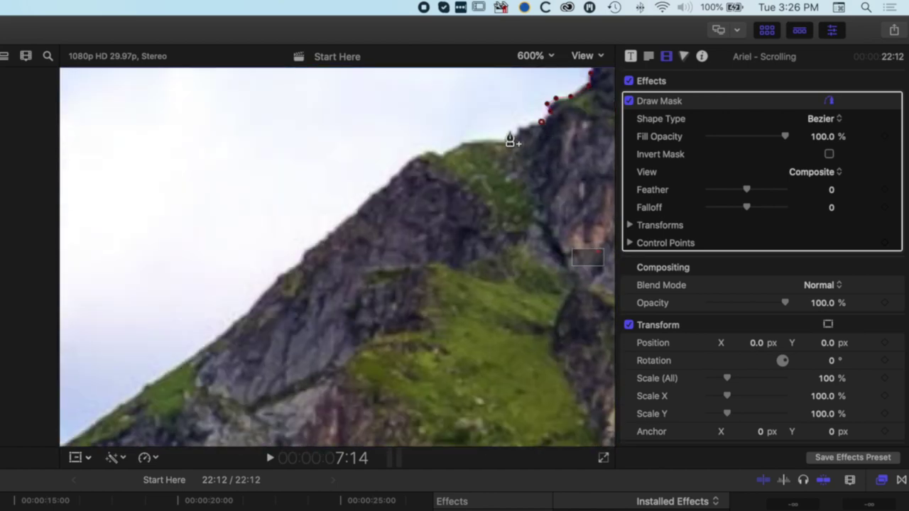
click(465, 142)
click(439, 153)
click(400, 171)
click(375, 191)
click(357, 213)
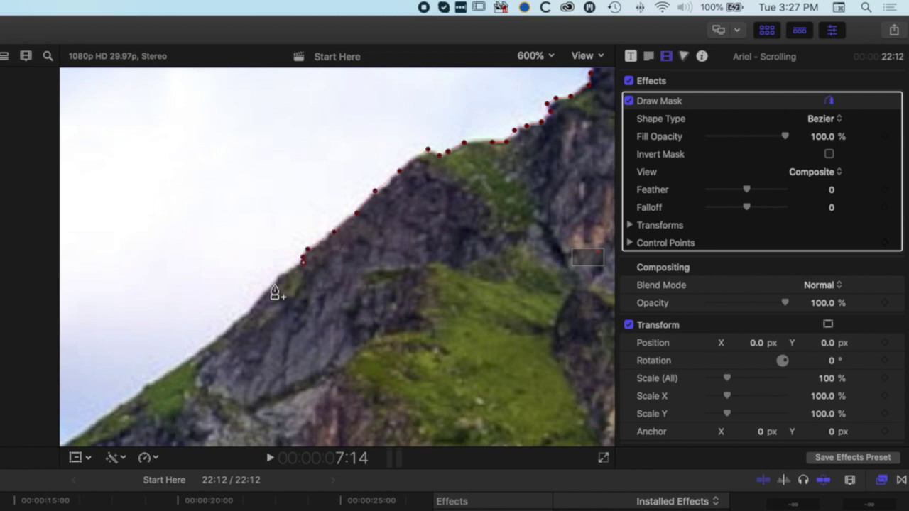
- Extend the mask down the lower ridge edge to its base and across the small left peak
scroll(590, 254, left, 10)
click(545, 125)
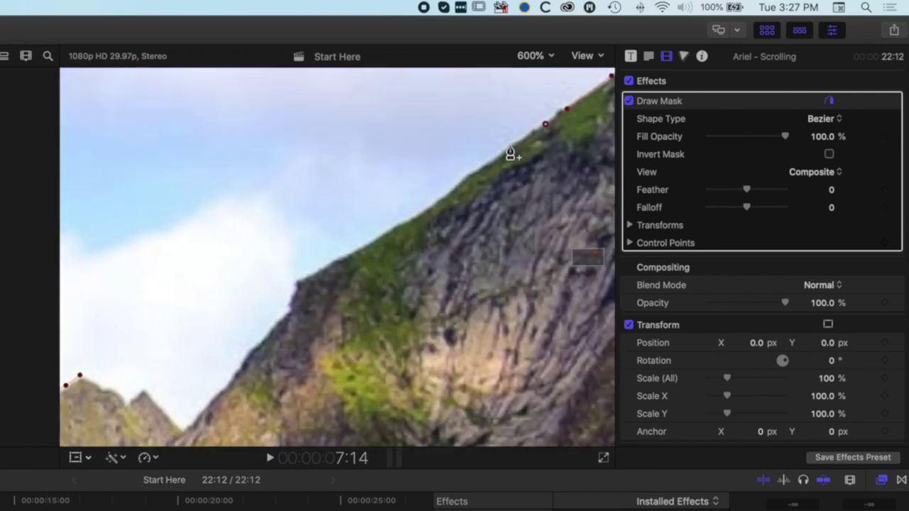
click(461, 181)
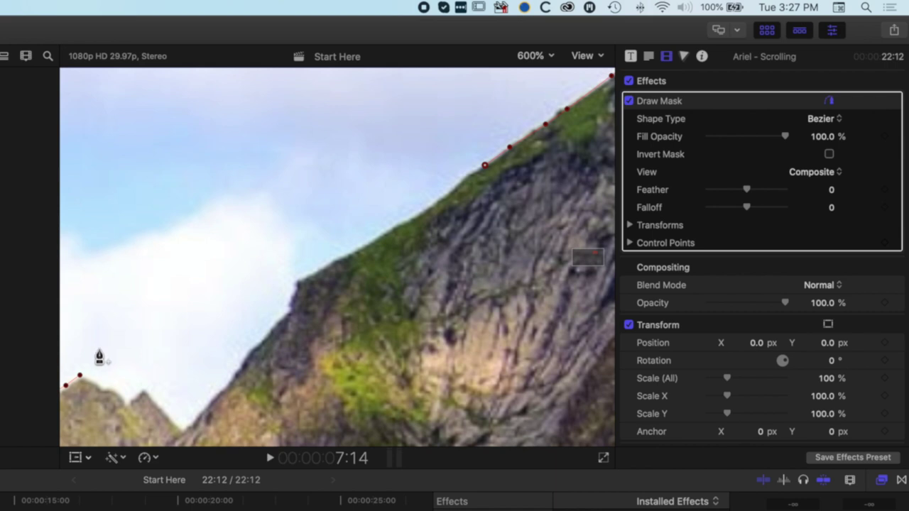
click(428, 212)
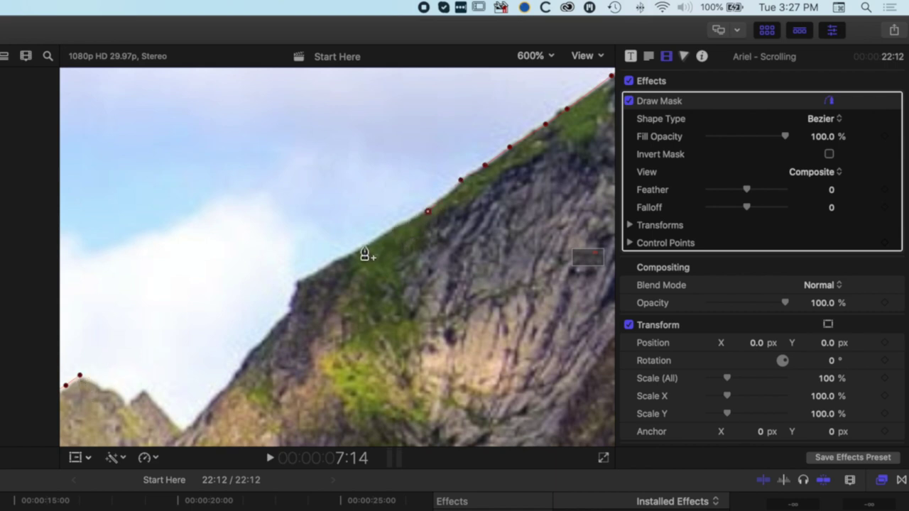
click(302, 281)
click(292, 299)
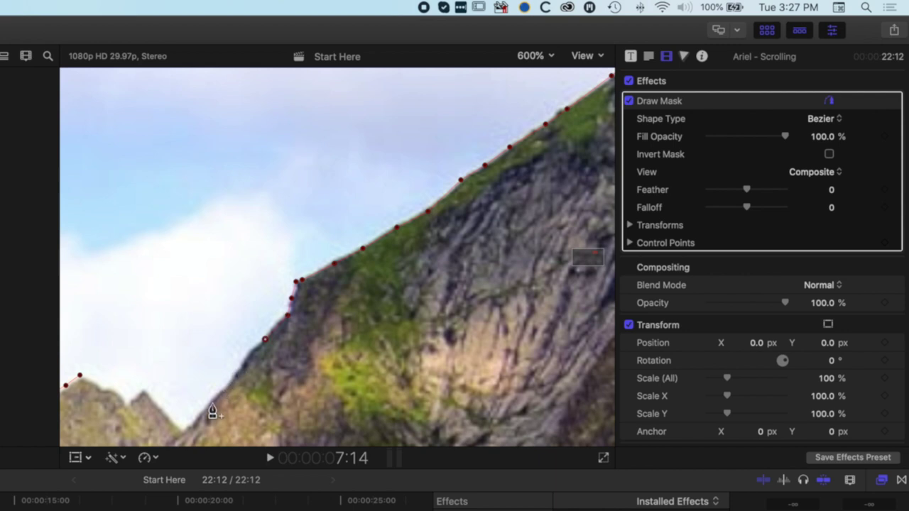
click(196, 420)
click(183, 431)
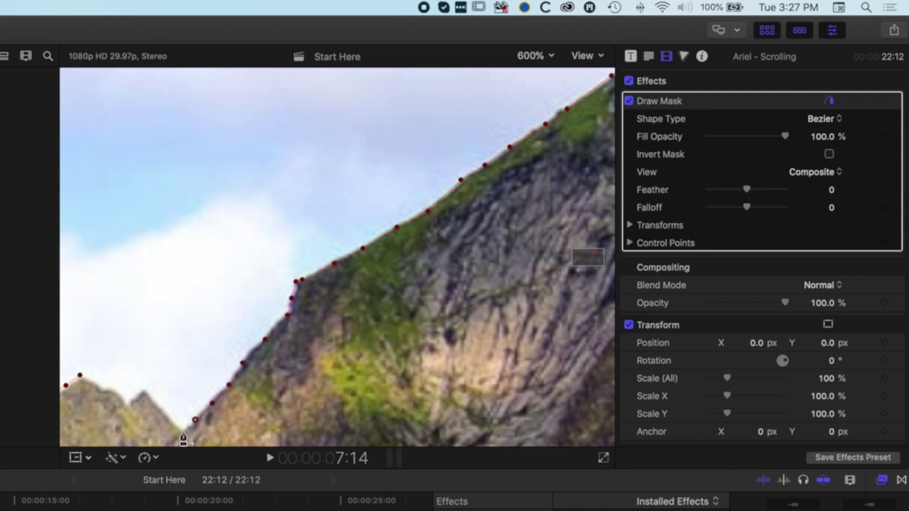
click(160, 410)
click(144, 391)
click(129, 402)
click(120, 396)
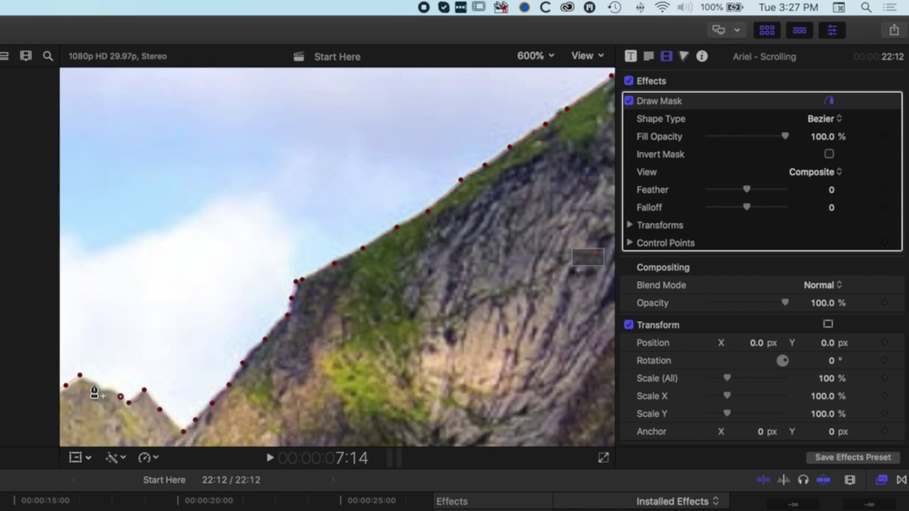
click(110, 390)
click(100, 388)
click(93, 383)
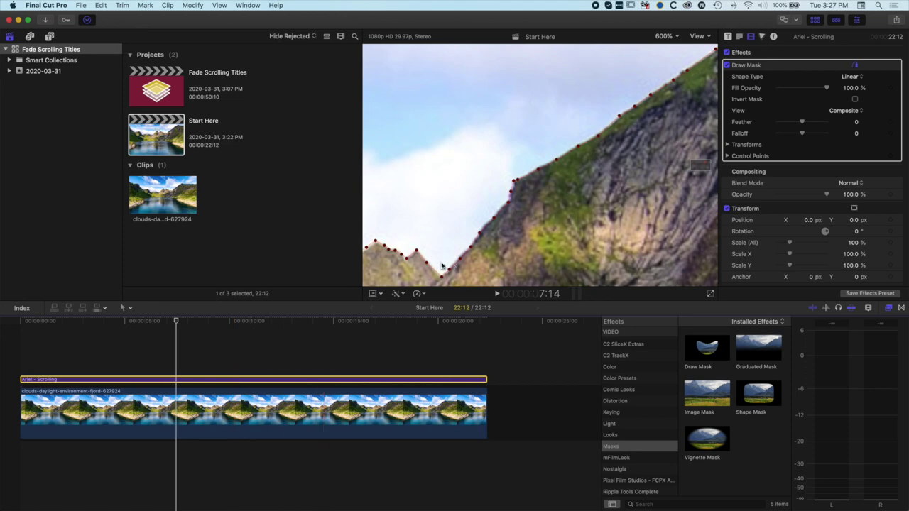
- Fit the whole frame in the viewer and deselect the mask to hide its outline
click(668, 37)
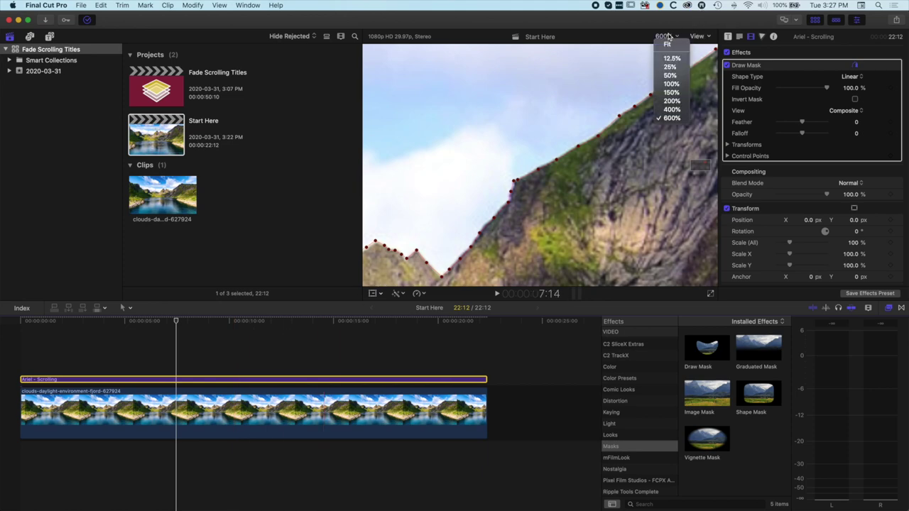
click(671, 44)
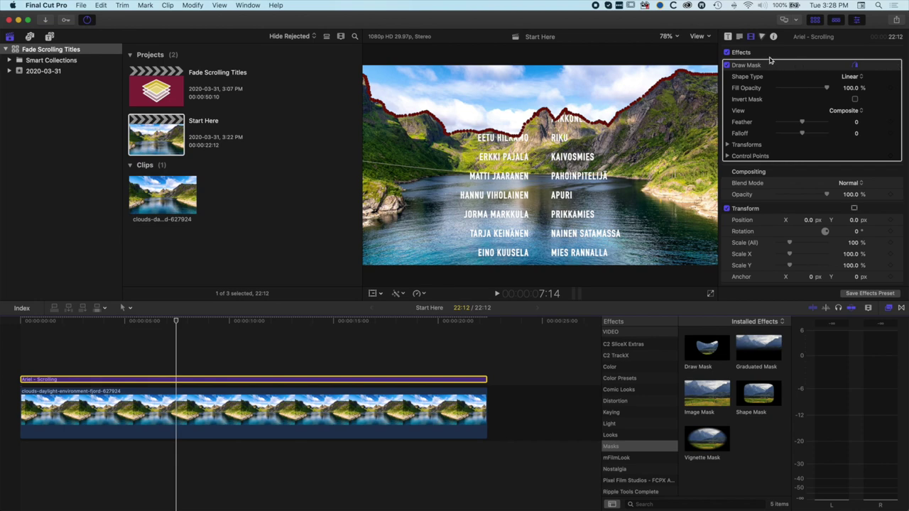
click(771, 60)
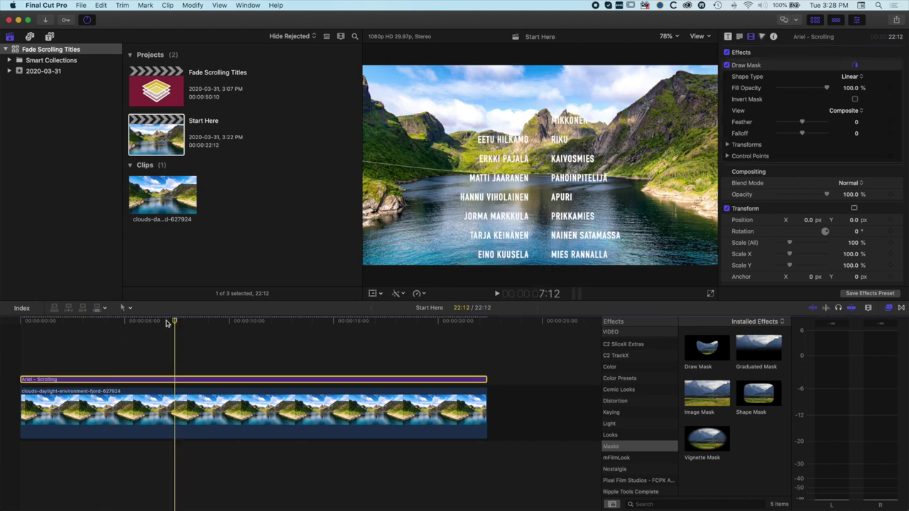
- Play the credits from the start, then show the mountain photo clip's colour correction
drag(170, 321, 9, 323)
key(space)
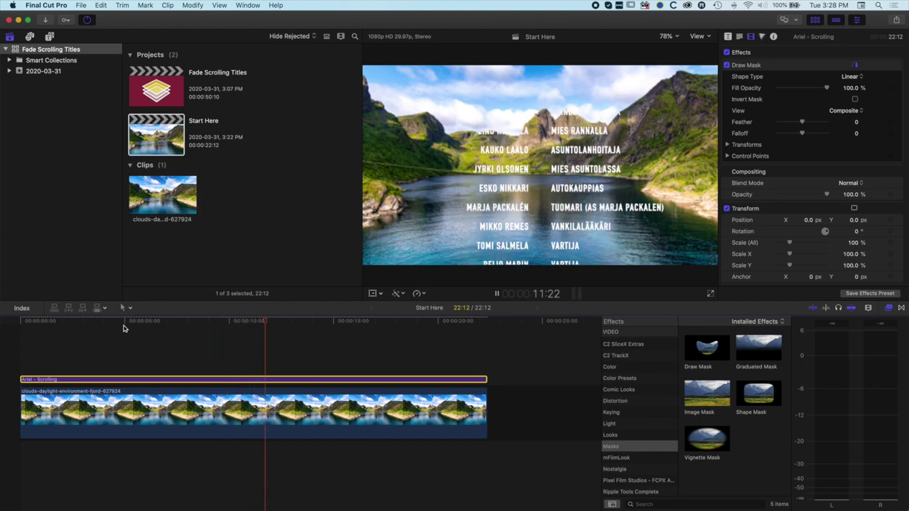
key(space)
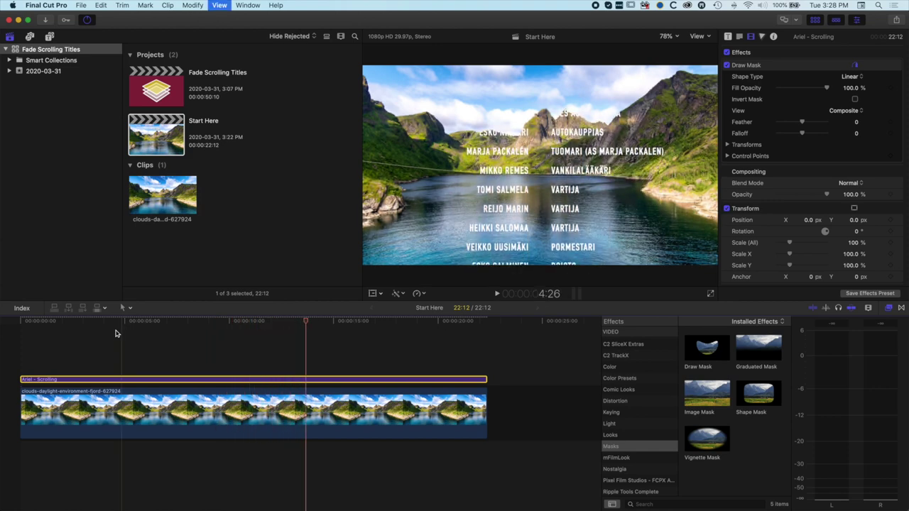
click(301, 404)
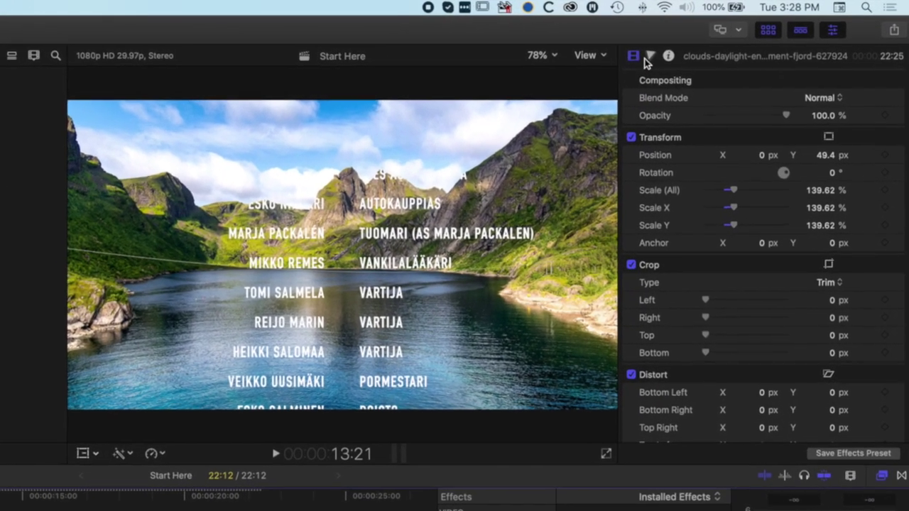
click(649, 57)
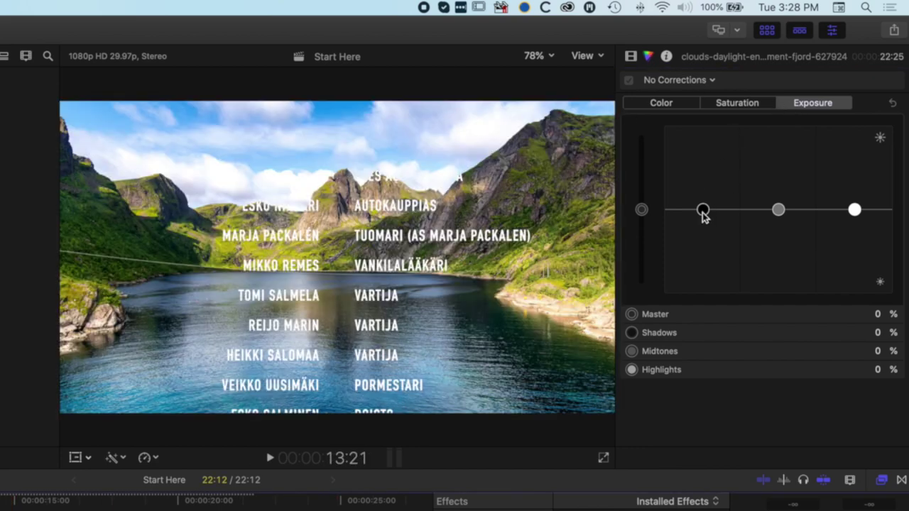
- Set the photo's exposure to Master -47%, Shadows 46%, Midtones 18%, Highlights -40%
drag(702, 210, 702, 187)
drag(854, 211, 854, 231)
drag(779, 214, 778, 219)
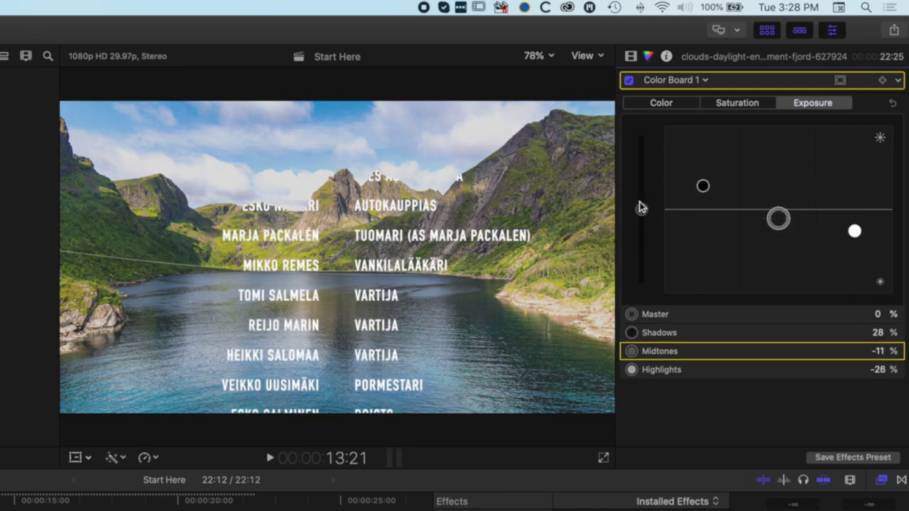
drag(641, 207, 640, 223)
click(696, 185)
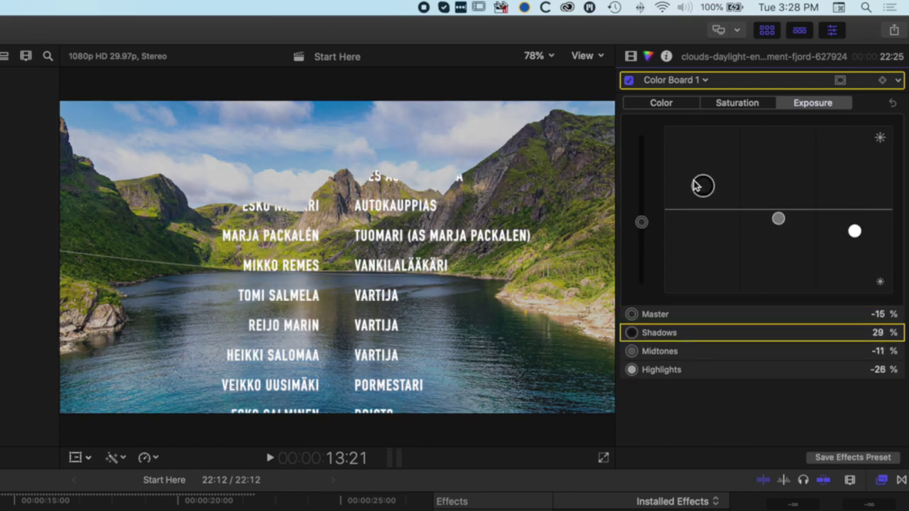
drag(696, 186, 696, 178)
drag(855, 230, 854, 243)
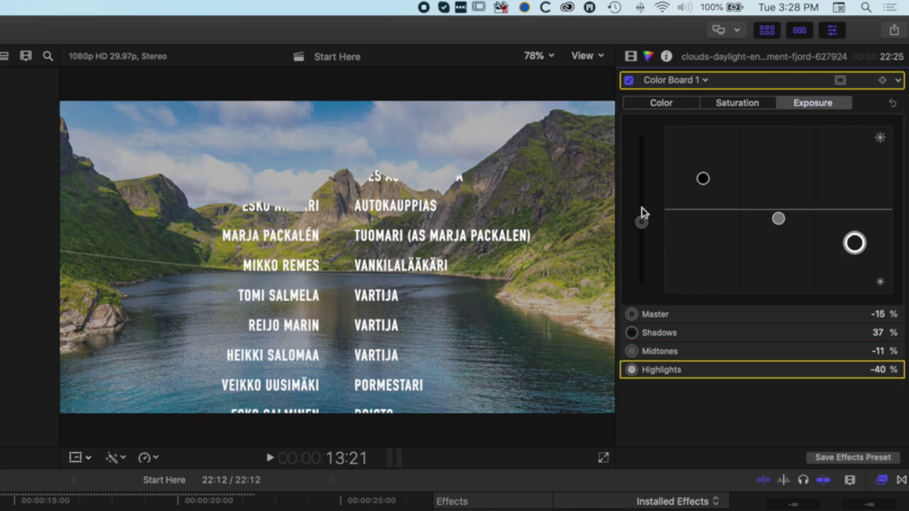
drag(642, 221, 641, 232)
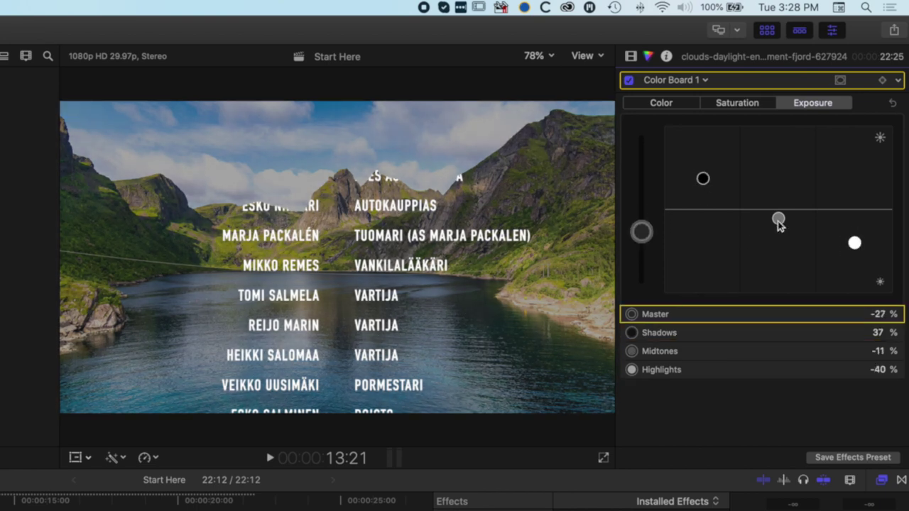
drag(779, 221, 779, 194)
drag(702, 179, 702, 170)
drag(641, 231, 640, 251)
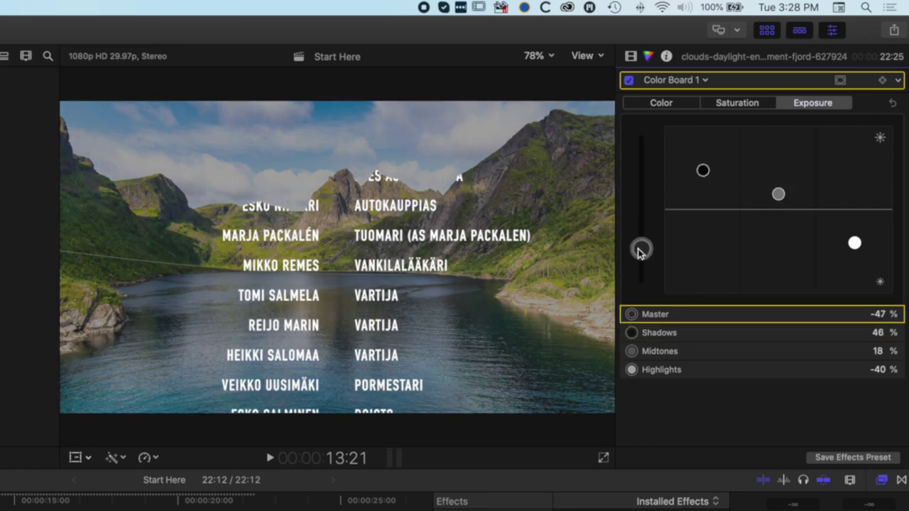
- Toggle Color Board 1 off and on to compare the darkened photo with the original
click(629, 80)
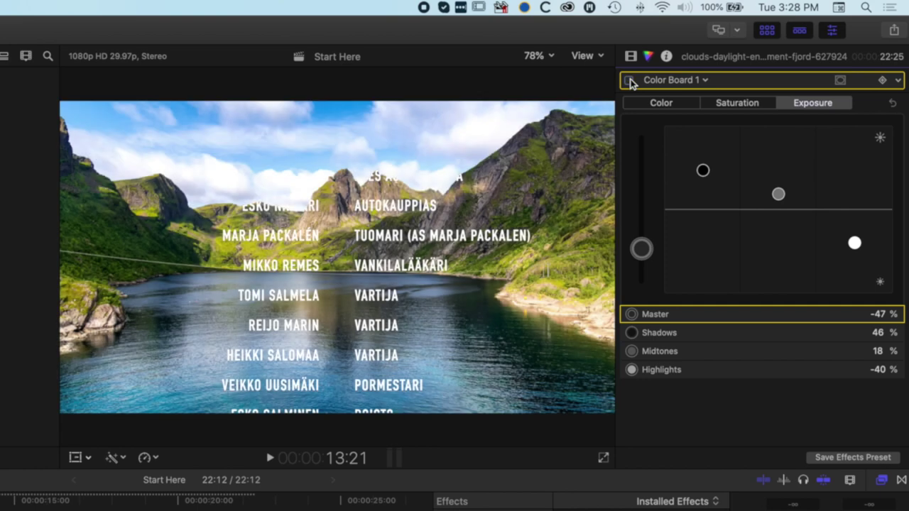
click(629, 80)
click(630, 80)
click(629, 80)
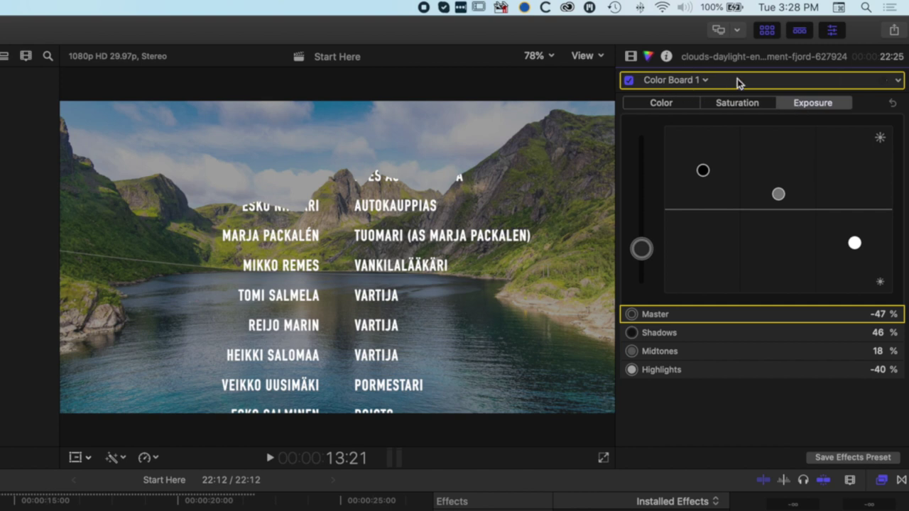
mouse_move(844, 83)
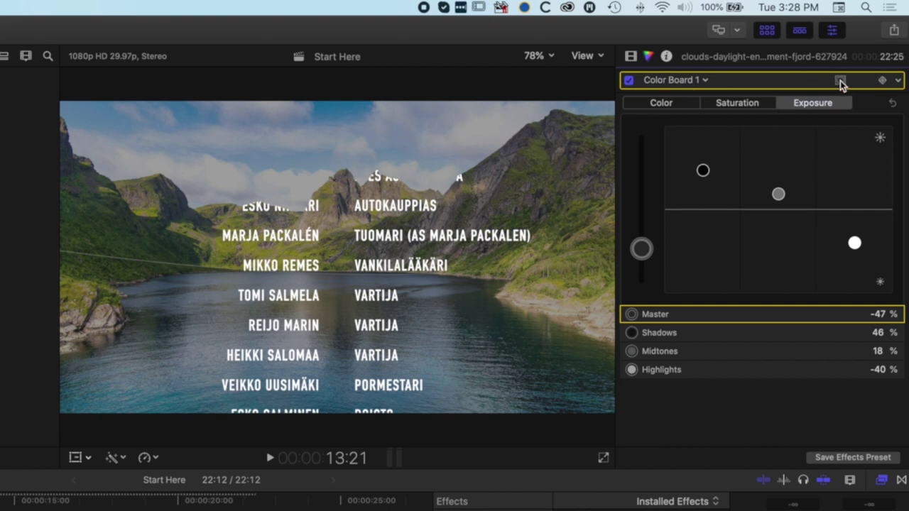
- Add a shape mask to the exposure correction, reshape and feather its ellipse, then select the credits title
click(841, 84)
click(801, 94)
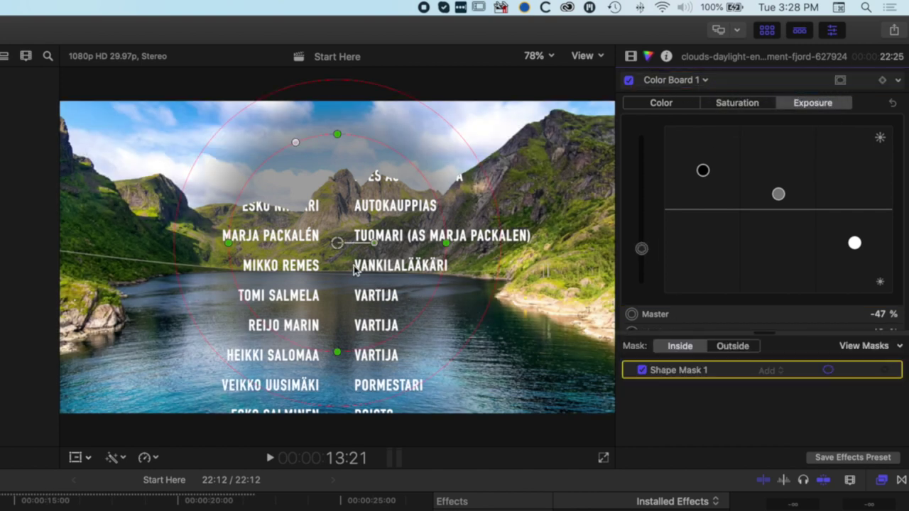
drag(339, 250, 325, 379)
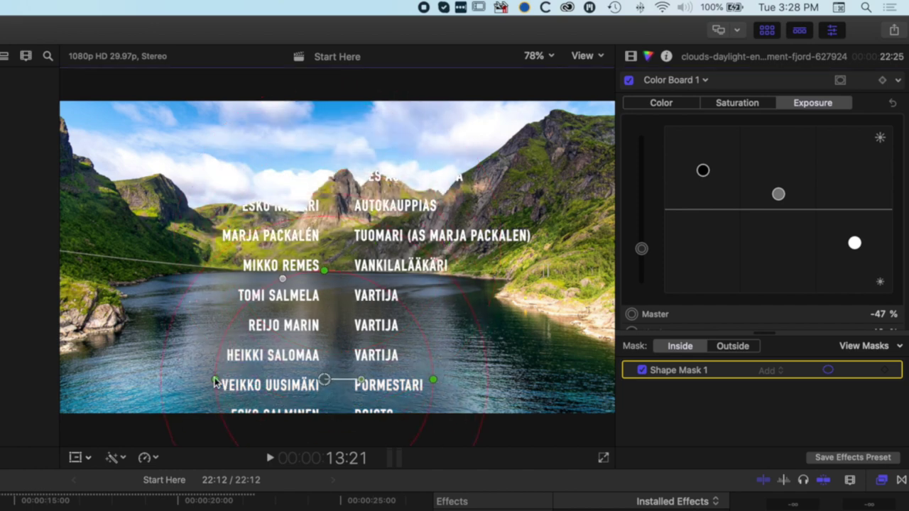
drag(215, 379, 132, 380)
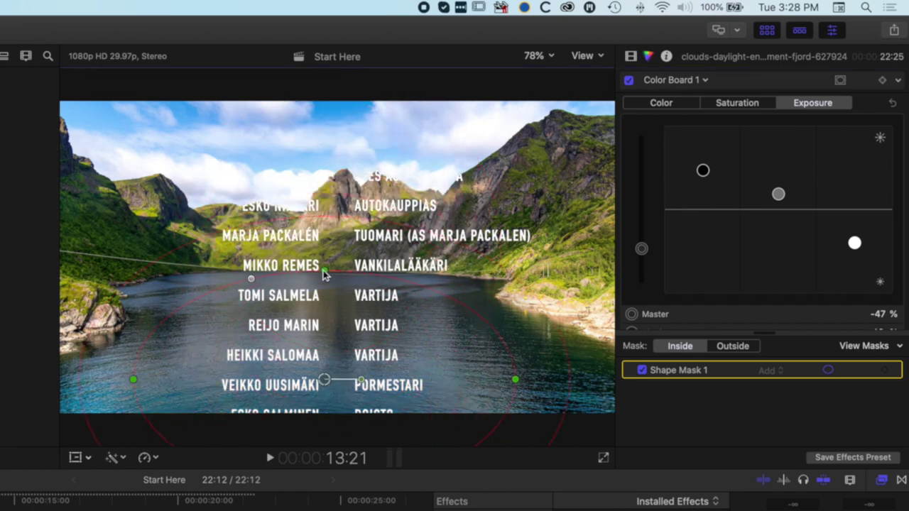
drag(325, 271, 325, 210)
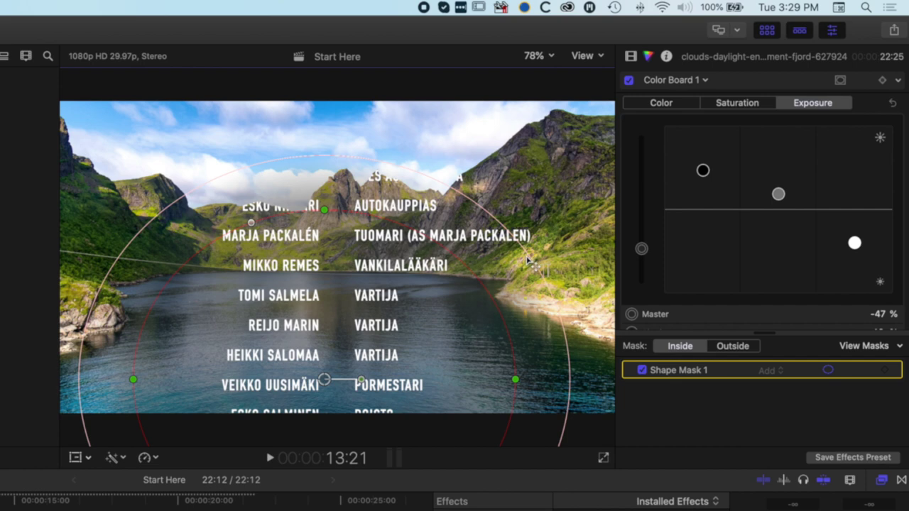
drag(532, 261, 568, 206)
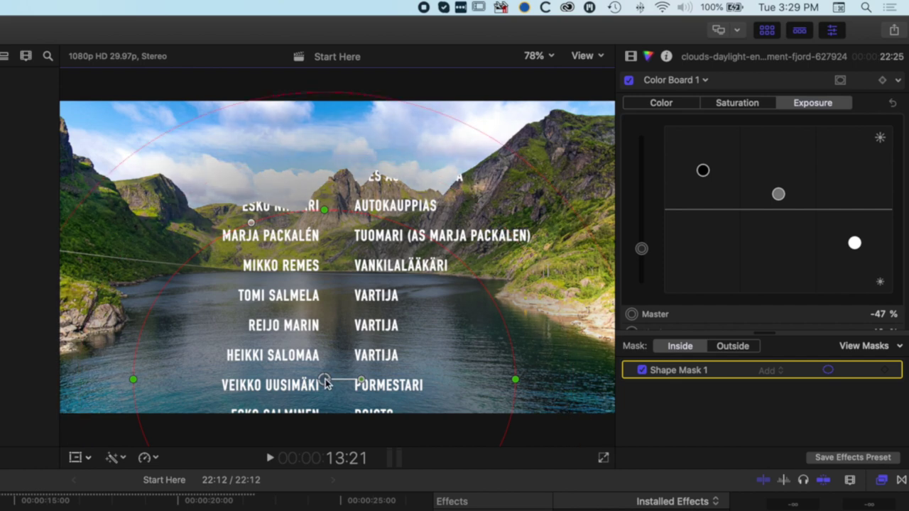
drag(324, 382, 334, 420)
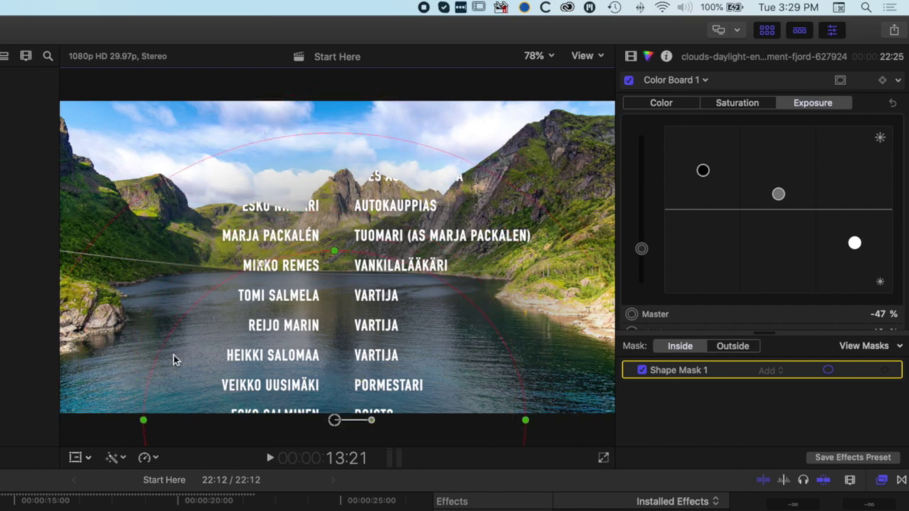
drag(199, 158, 220, 166)
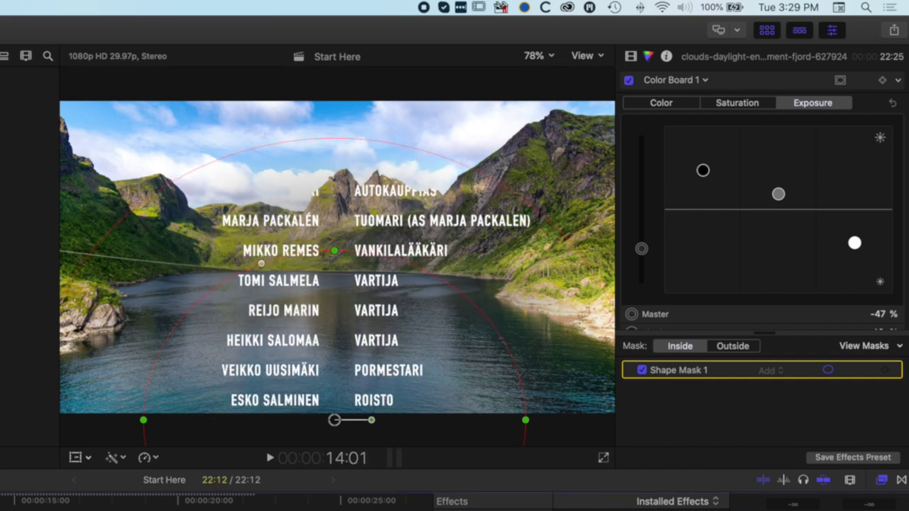
click(74, 391)
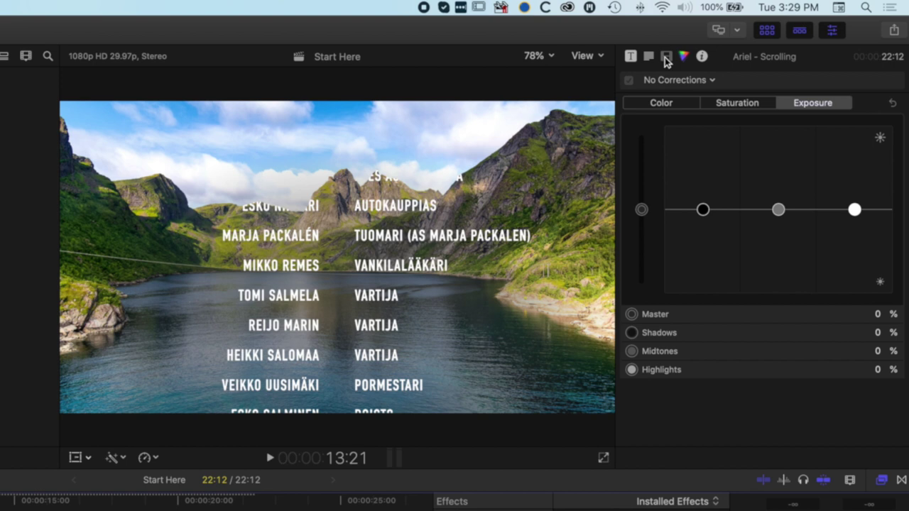
- Show the title clip's Video inspector and set the viewer zoom to 100%
click(665, 61)
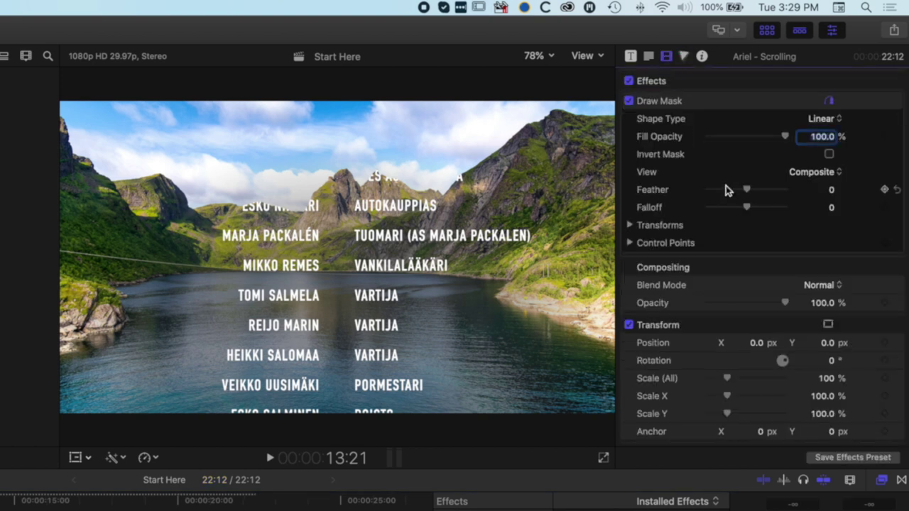
click(534, 56)
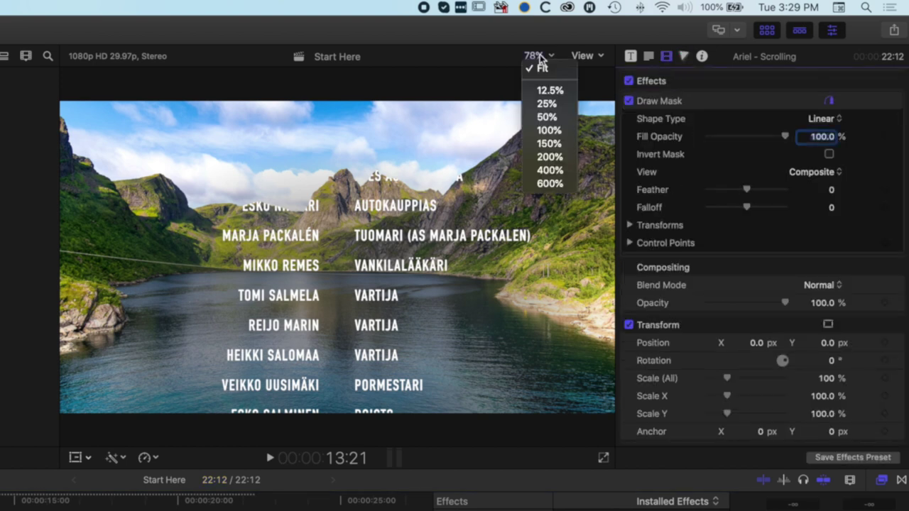
click(547, 130)
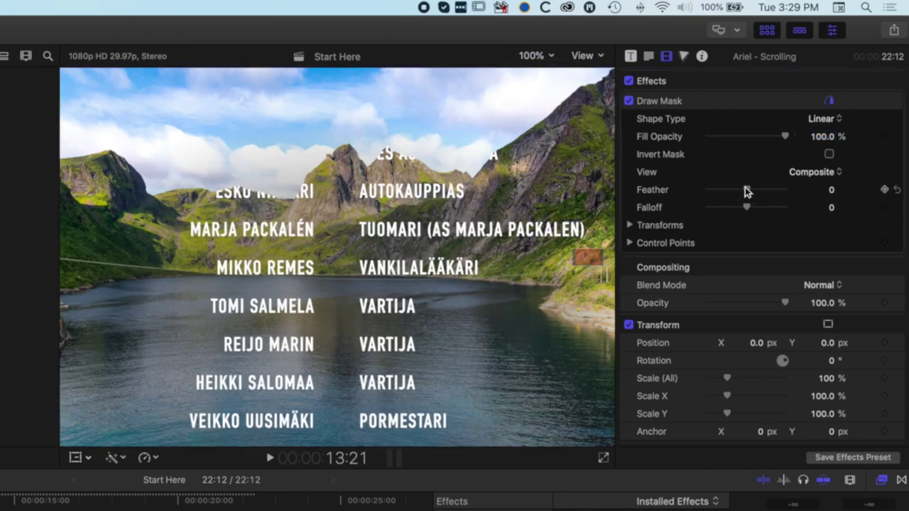
- Set the credits Draw Mask Feather to -25 and Falloff to -77
drag(746, 192, 745, 193)
mouse_move(744, 188)
mouse_down()
mouse_move(752, 193)
mouse_move(741, 189)
mouse_up()
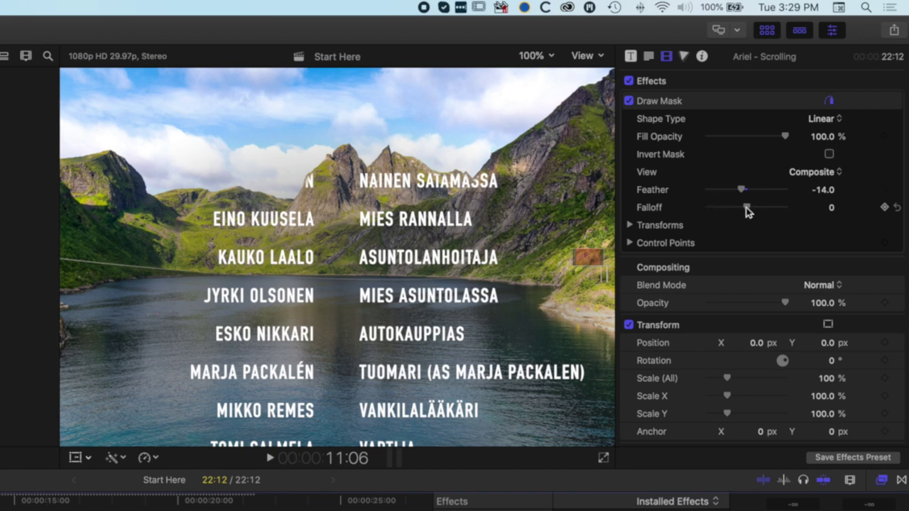
drag(747, 207, 733, 211)
drag(787, 213, 774, 211)
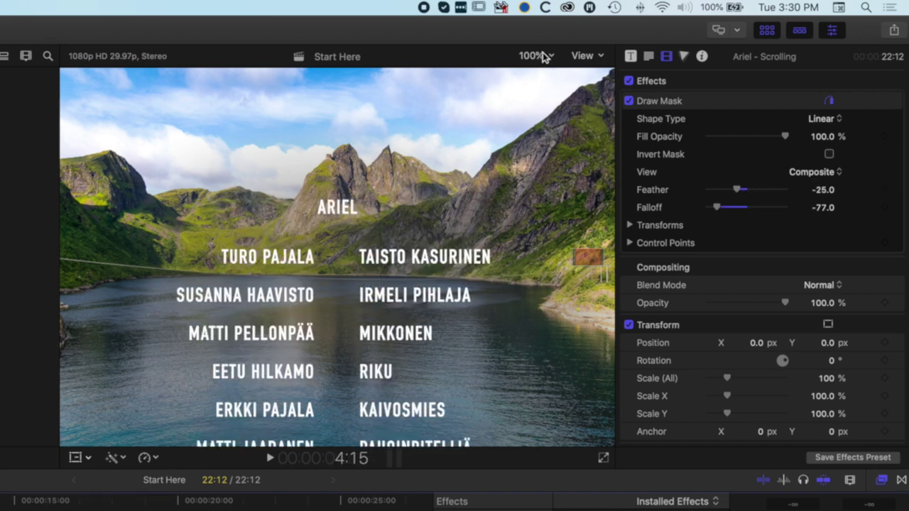
click(541, 56)
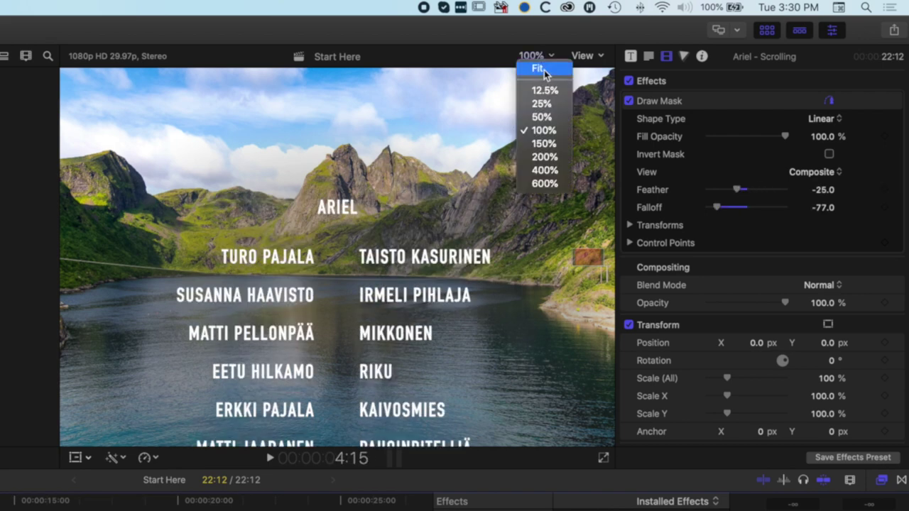
click(542, 69)
key(j)
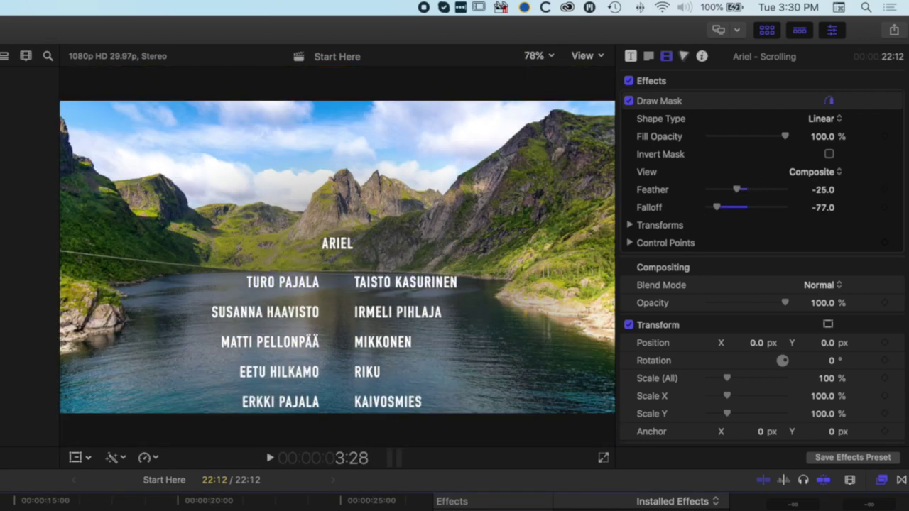
key(l)
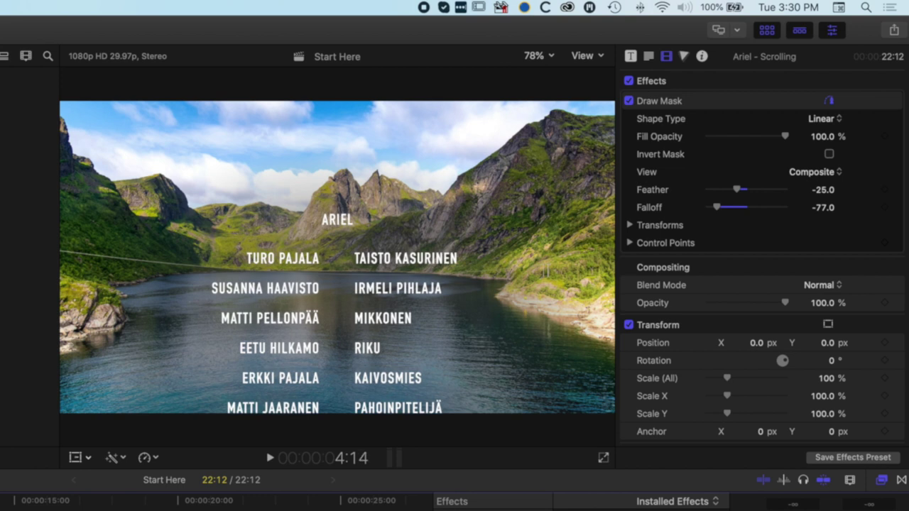
key(space)
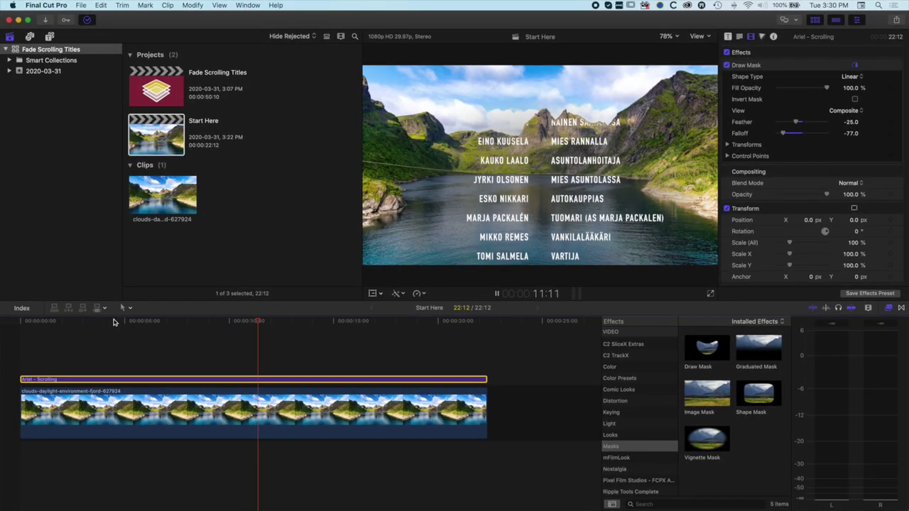
- Place a Ripple Tools Complete Adjustment Layer above the credits title and stretch it to 22:12
key(space)
click(51, 36)
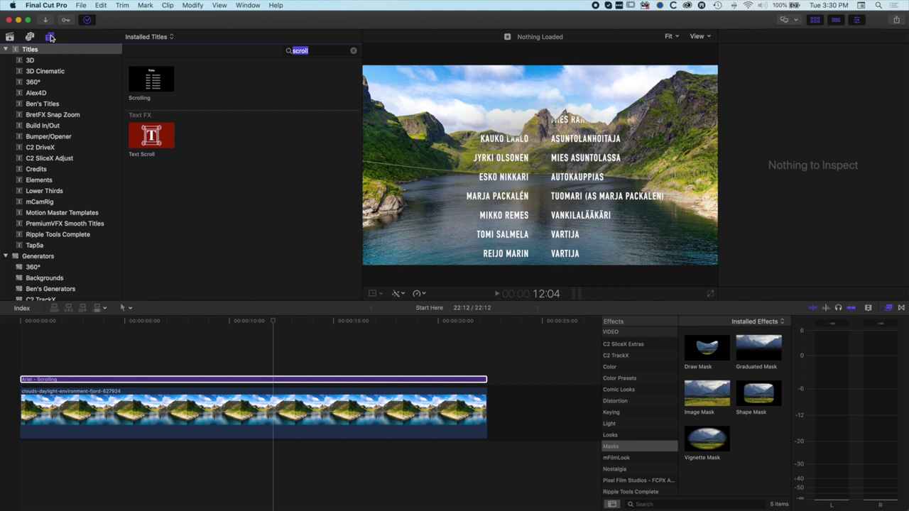
scroll(53, 203, down, 1)
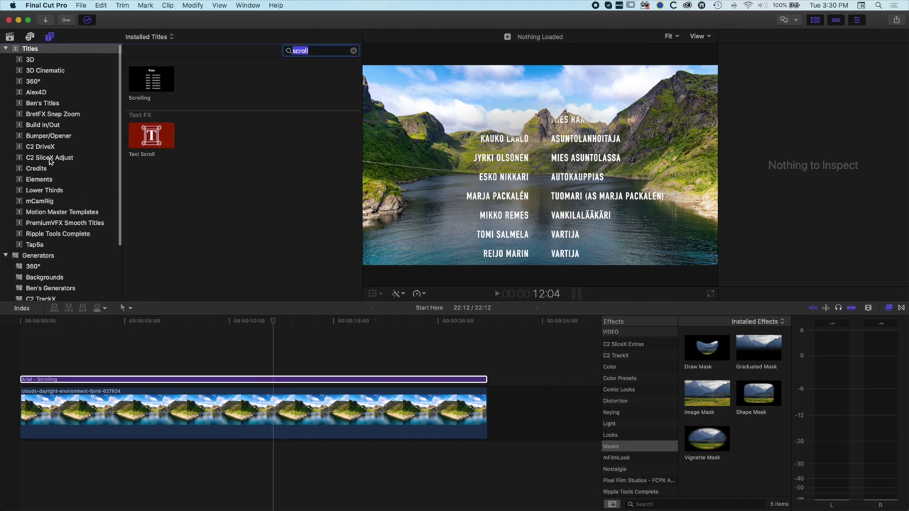
click(52, 234)
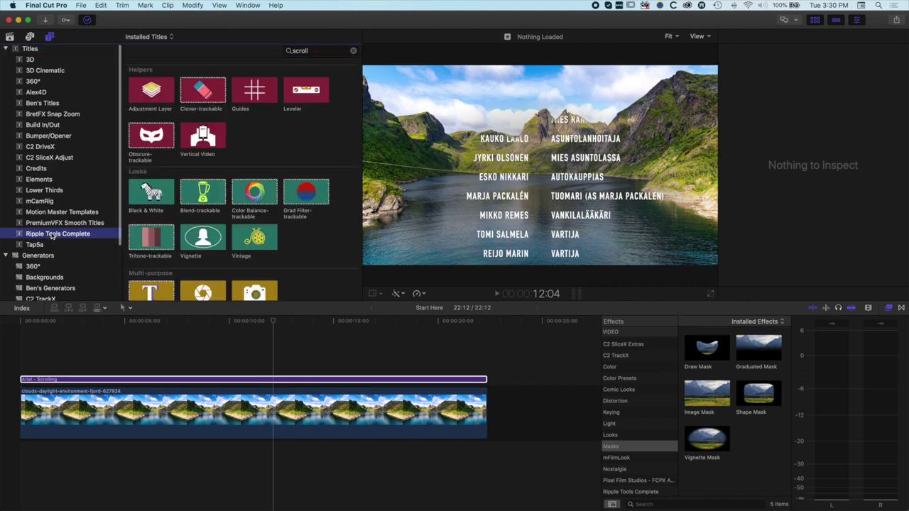
click(144, 87)
drag(149, 91, 7, 368)
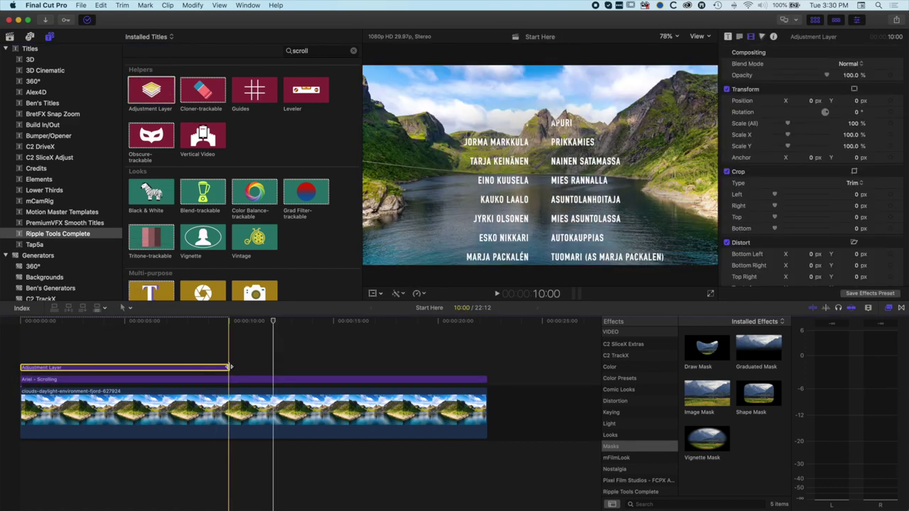
drag(229, 367, 487, 361)
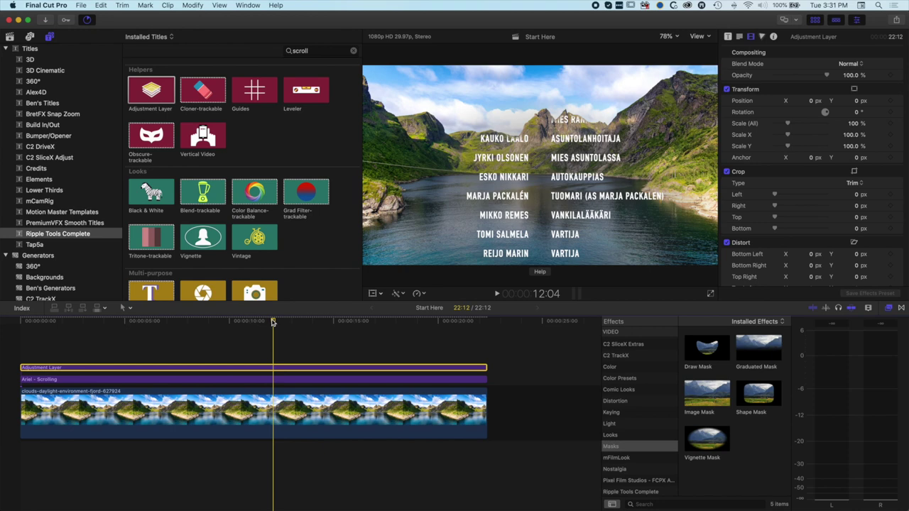
drag(273, 321, 3, 327)
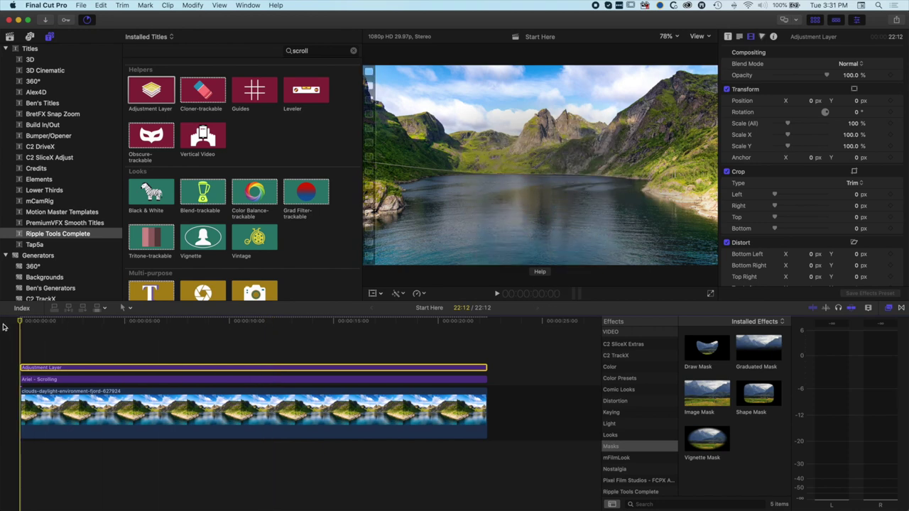
- Keyframe the adjustment layer's Scale from 100% at the start to 112.85% near the end
click(374, 294)
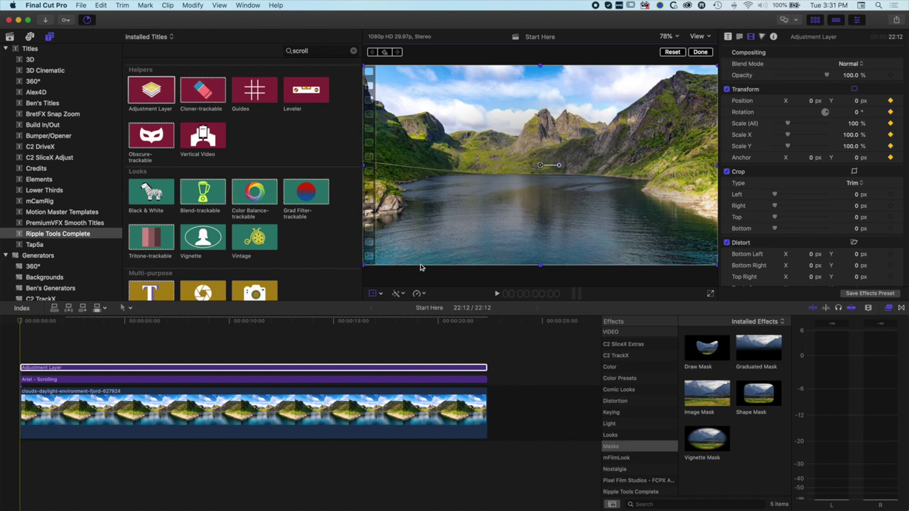
drag(439, 321, 487, 322)
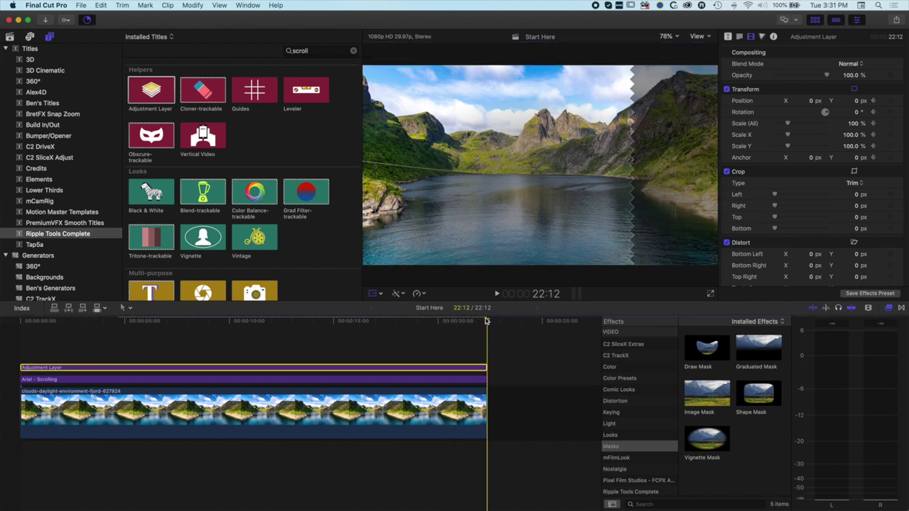
key(Left)
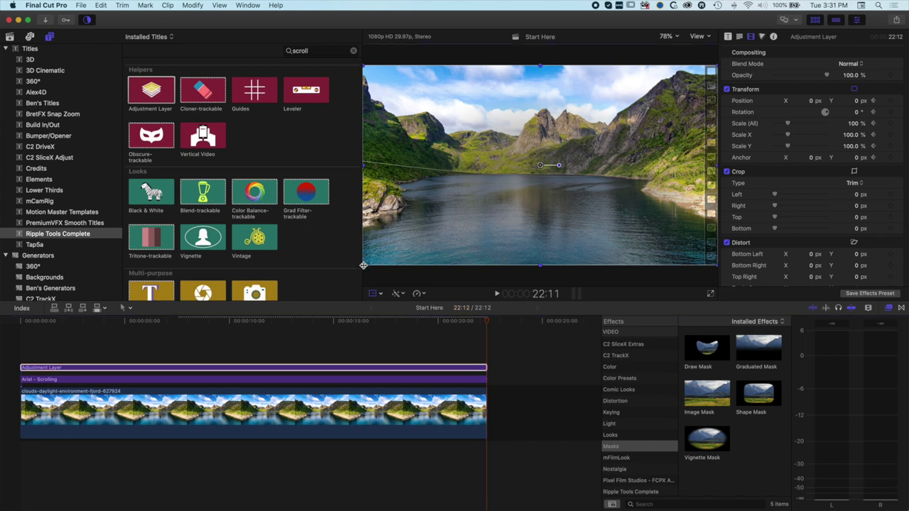
drag(362, 266, 324, 287)
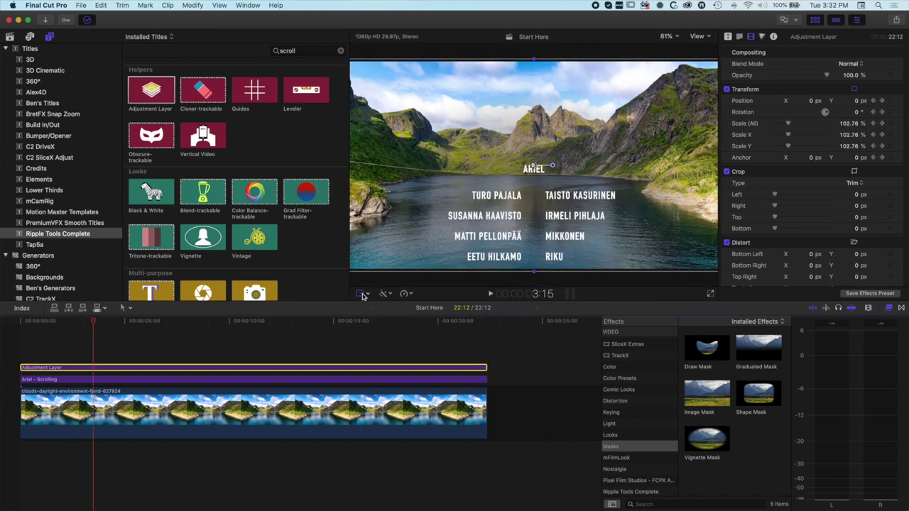
click(362, 294)
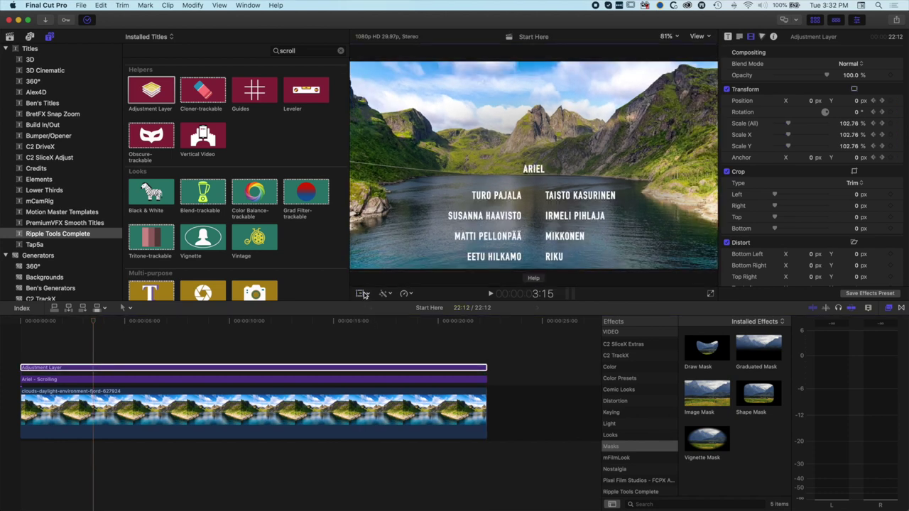
click(88, 321)
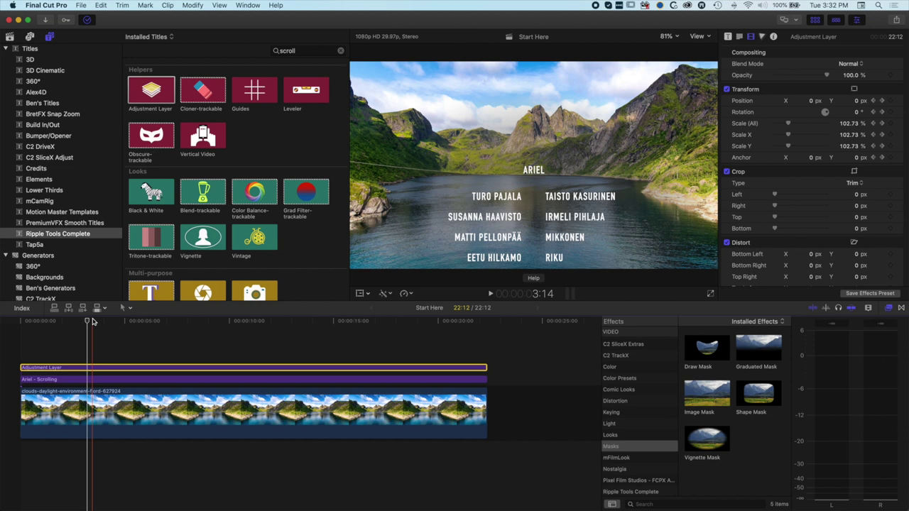
key(space)
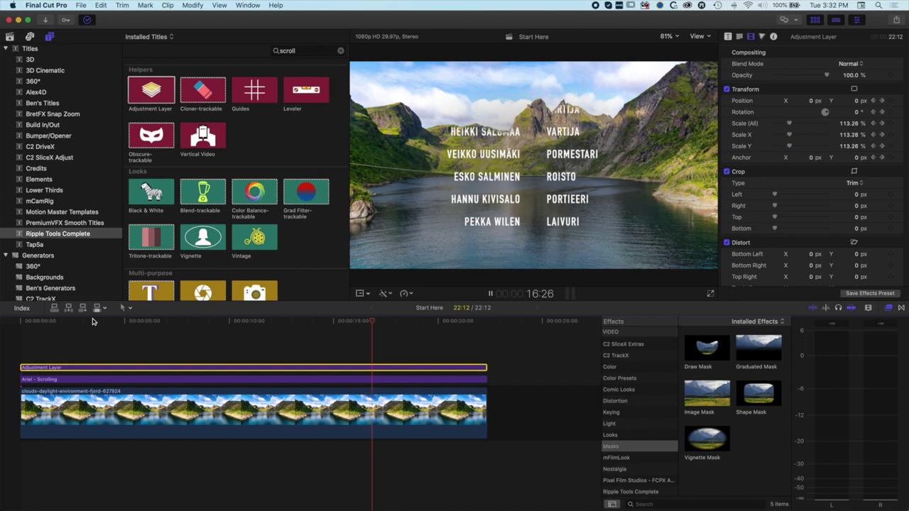
key(Home)
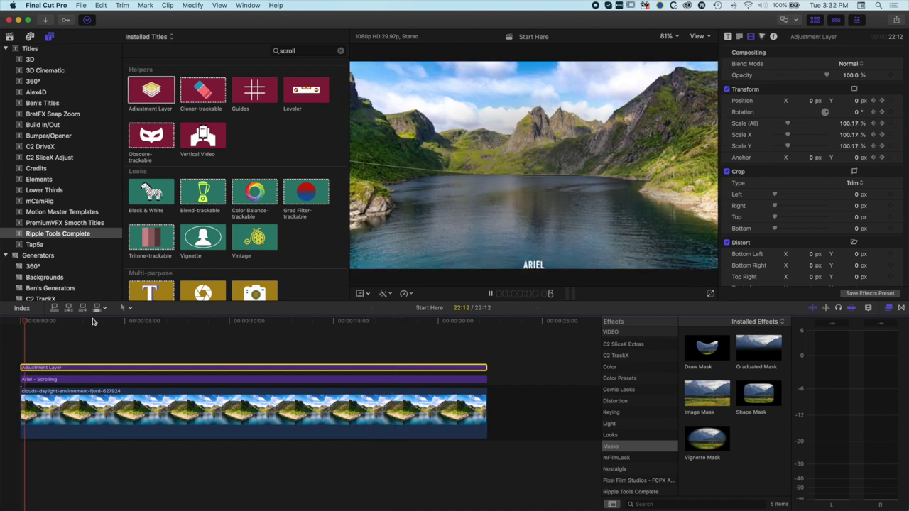